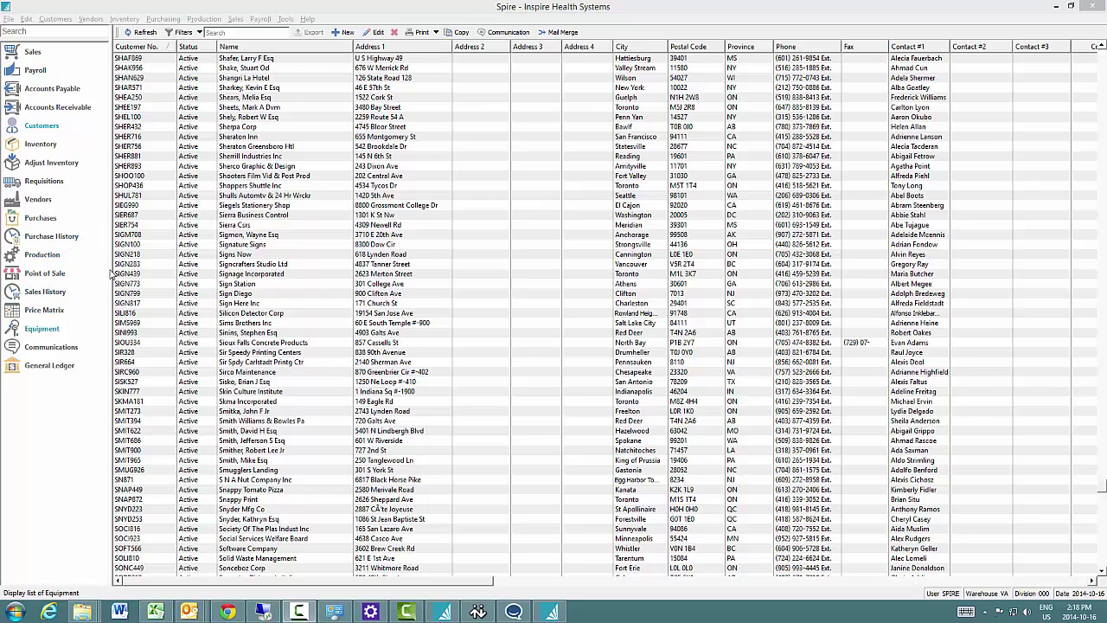
- Replace the customer list with the Vancouver Inventory list
click(41, 144)
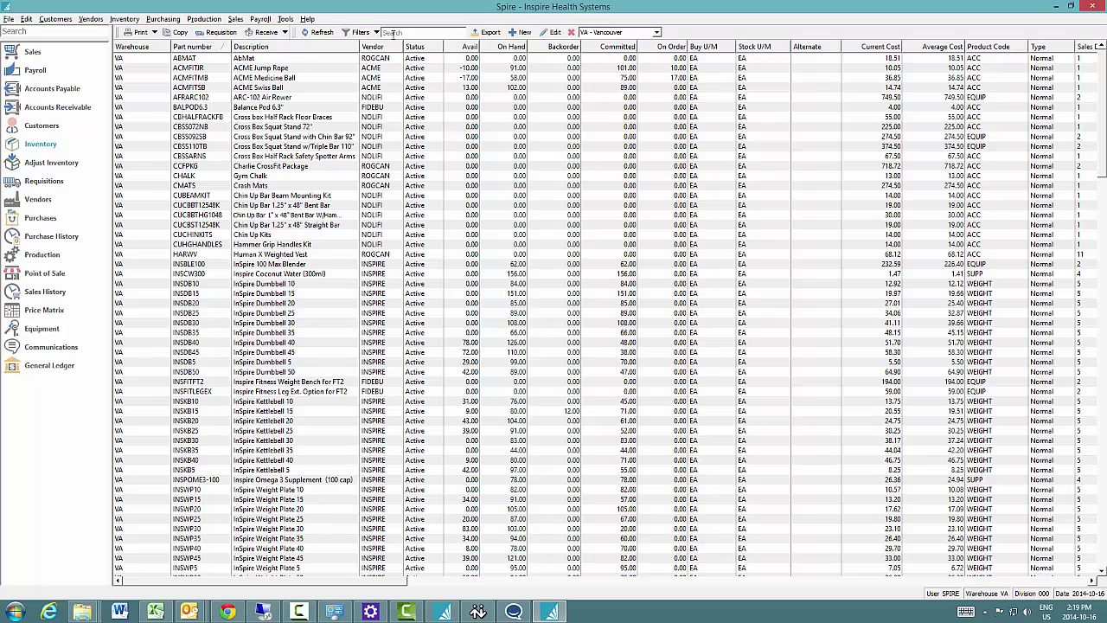
- Sort the inventory by Description, then Vendor, then Committed quantity highest first (156 at top)
click(267, 47)
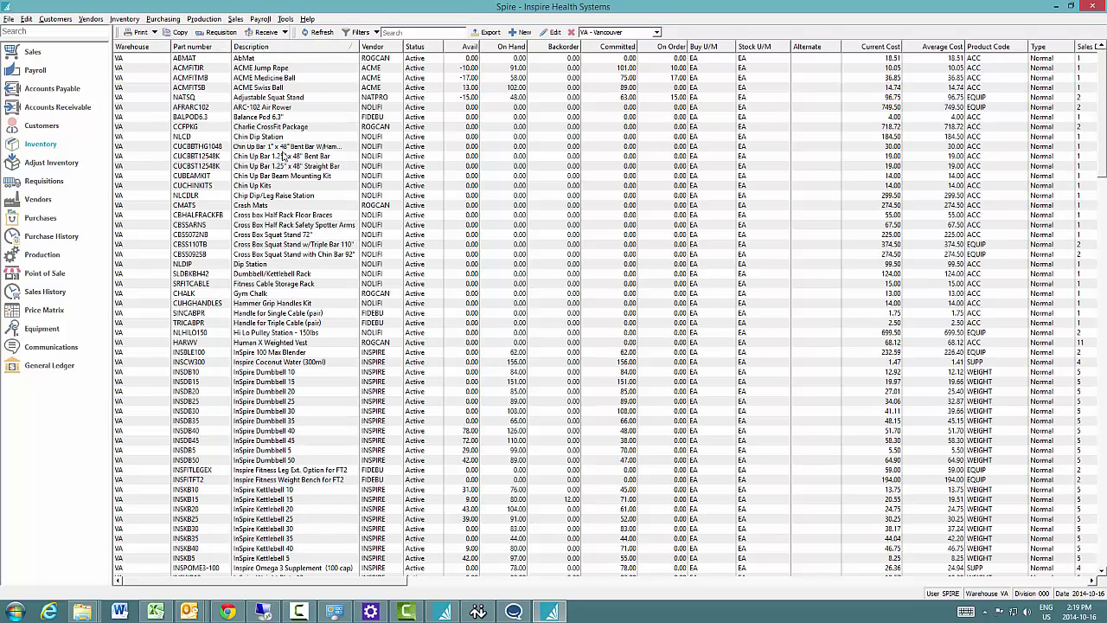
click(377, 49)
scroll(402, 197, down, 9)
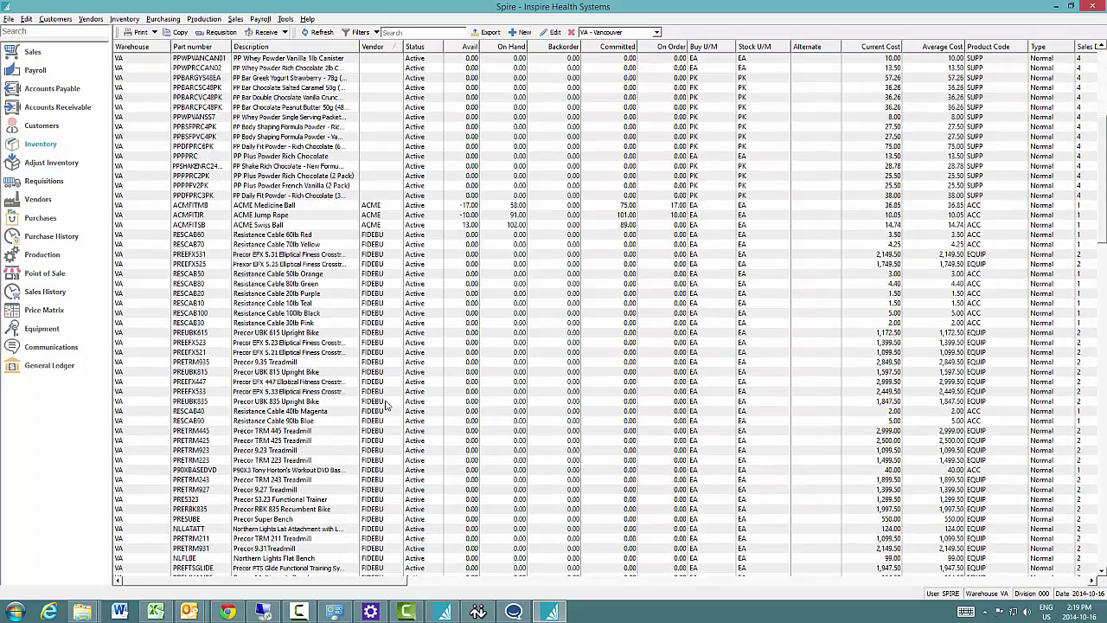
scroll(470, 210, up, 4)
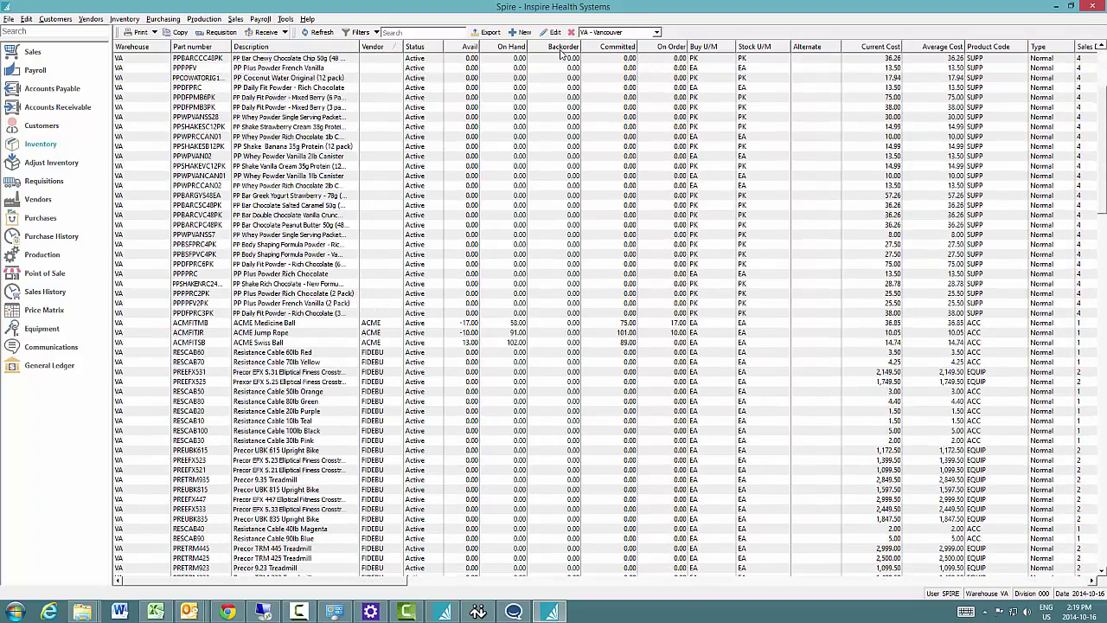
click(626, 49)
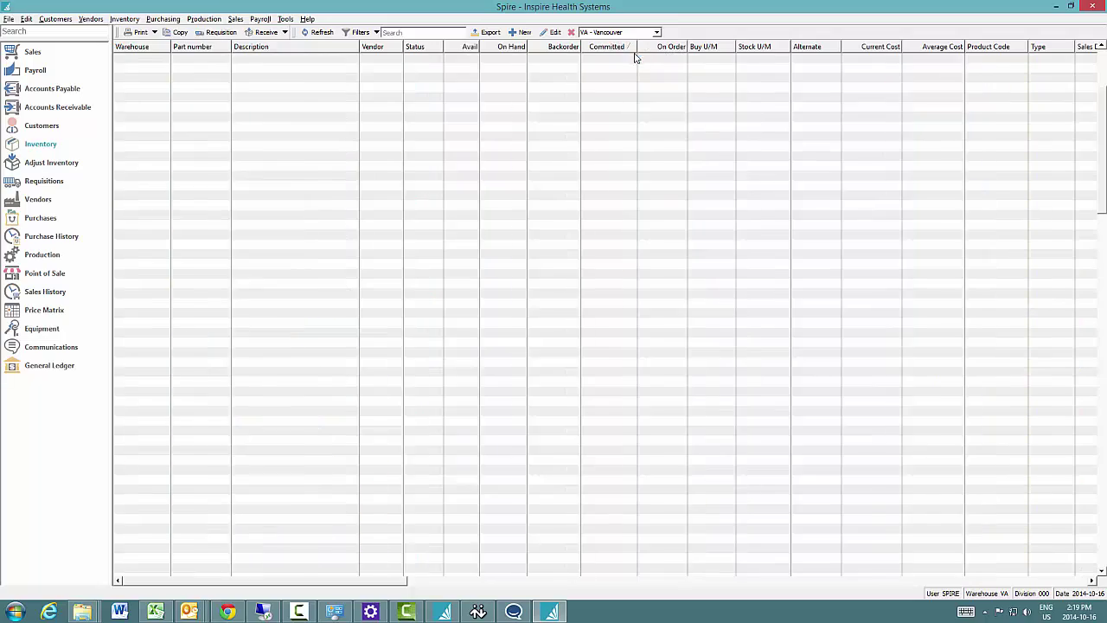
click(624, 49)
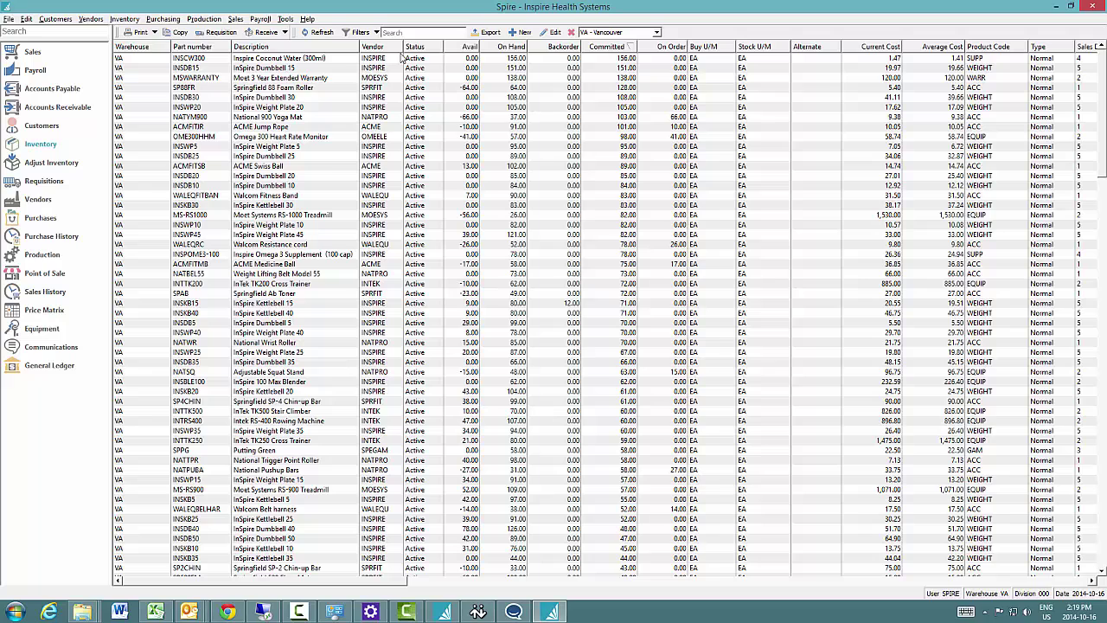
- Sort by Description, jump between items by typing 'r' and 'vi', then reverse the sort to descending
click(280, 49)
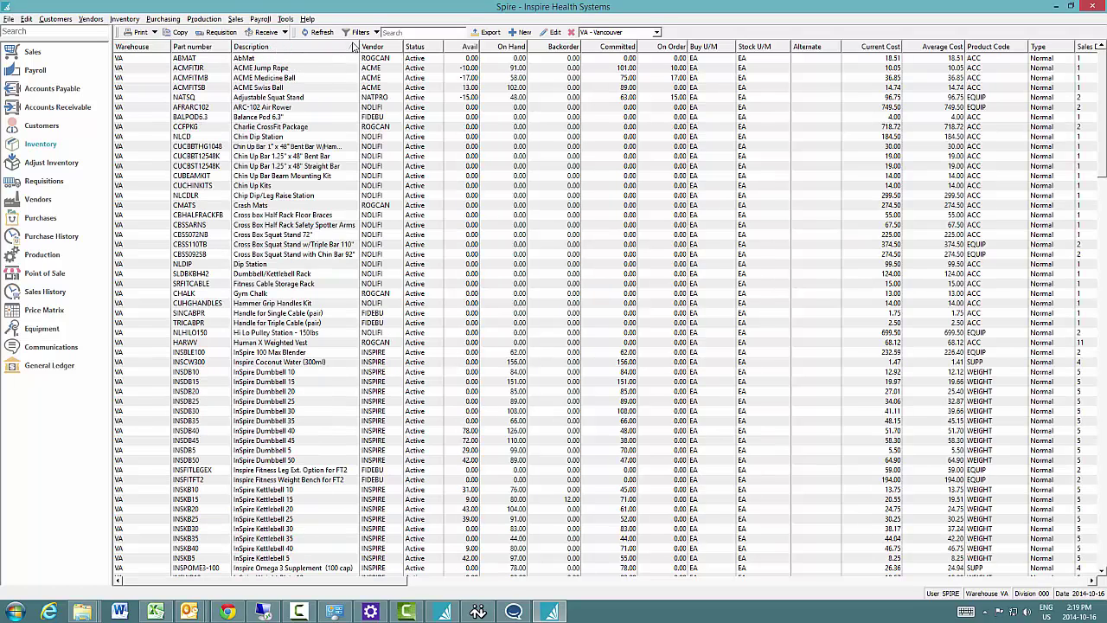
click(306, 68)
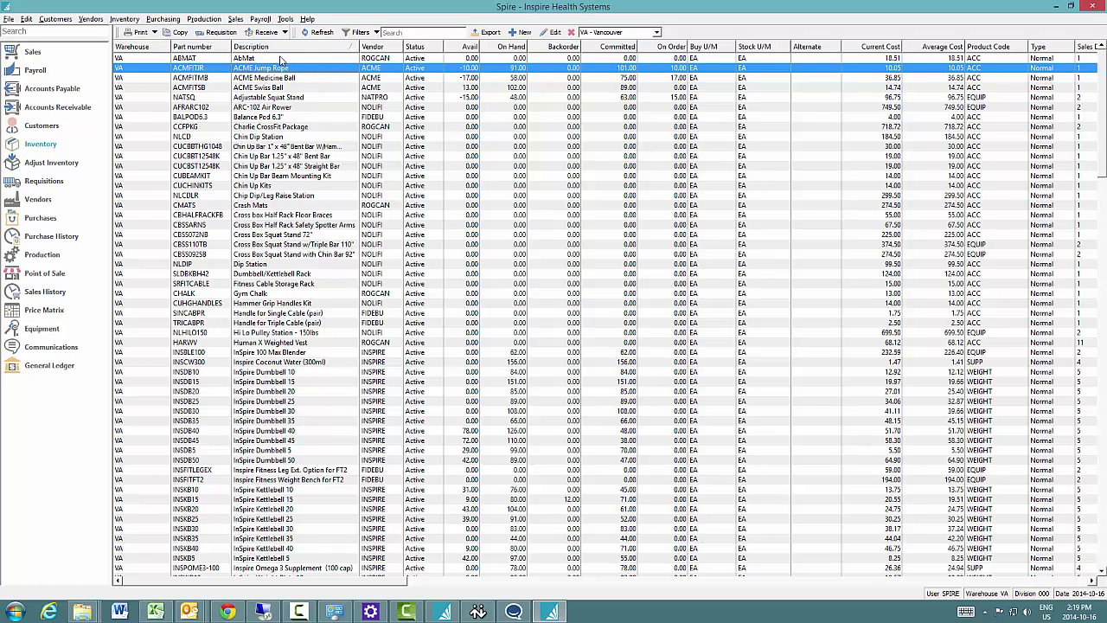
text(rt 3mm 7953)
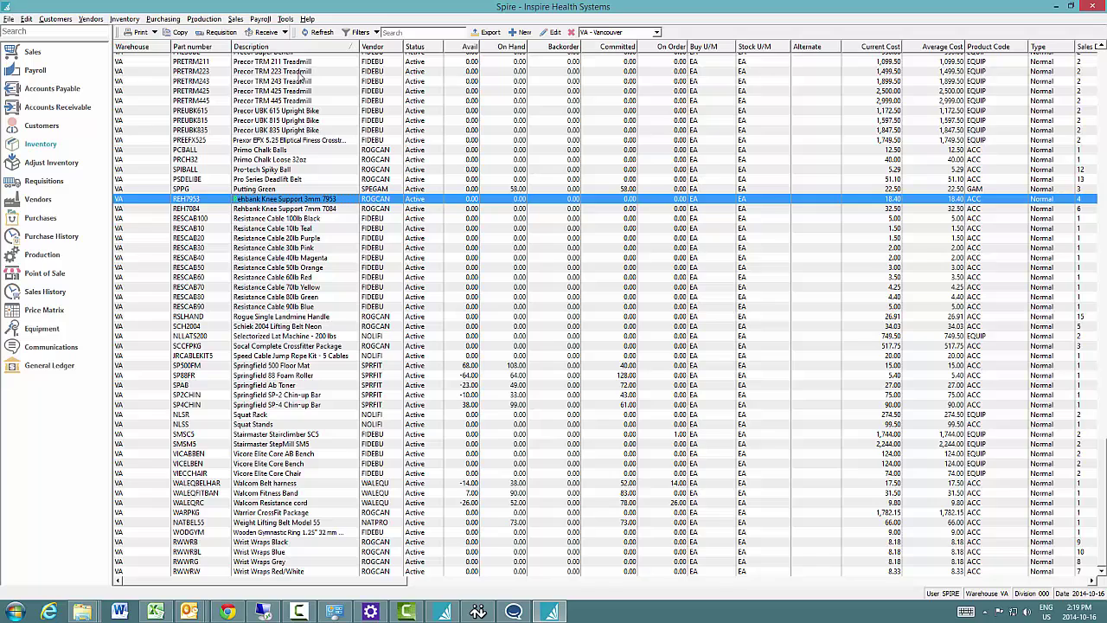
click(312, 153)
click(298, 92)
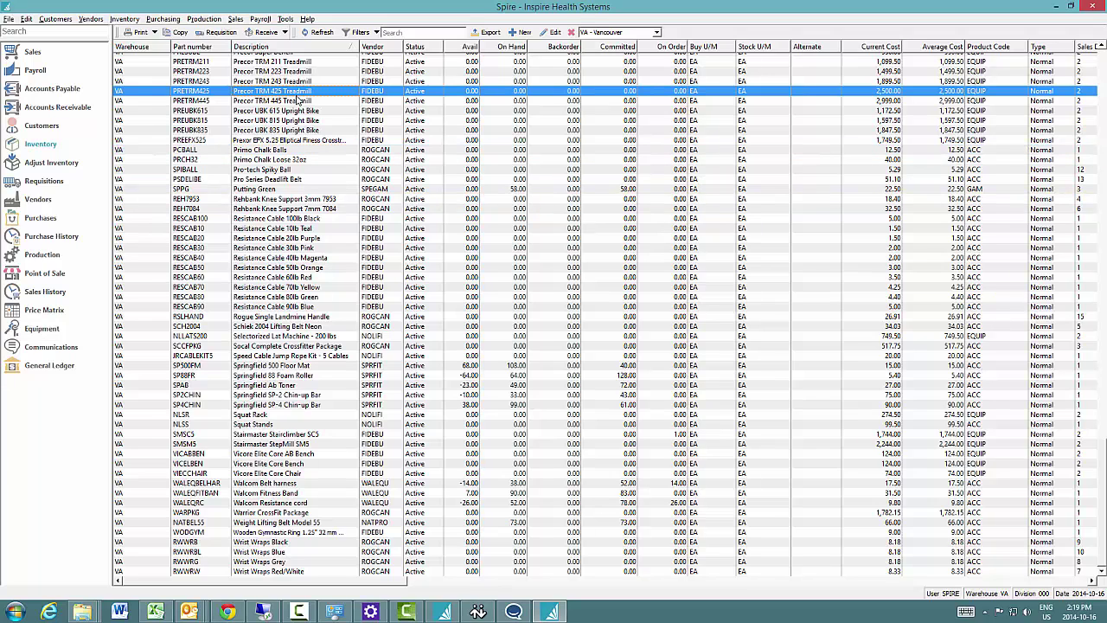
text(vi)
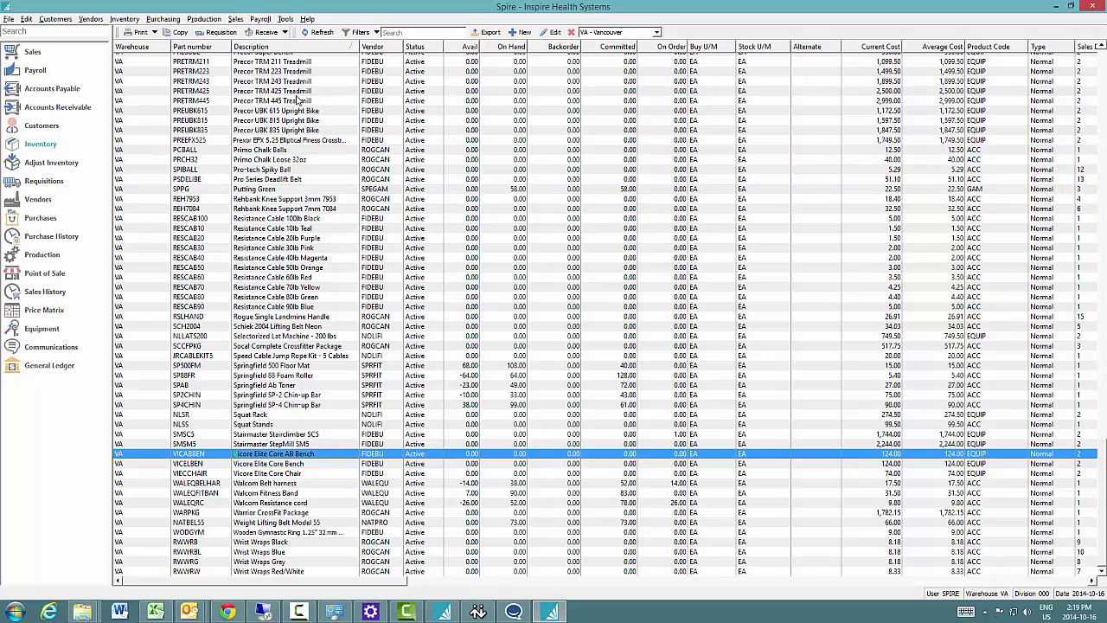
click(317, 48)
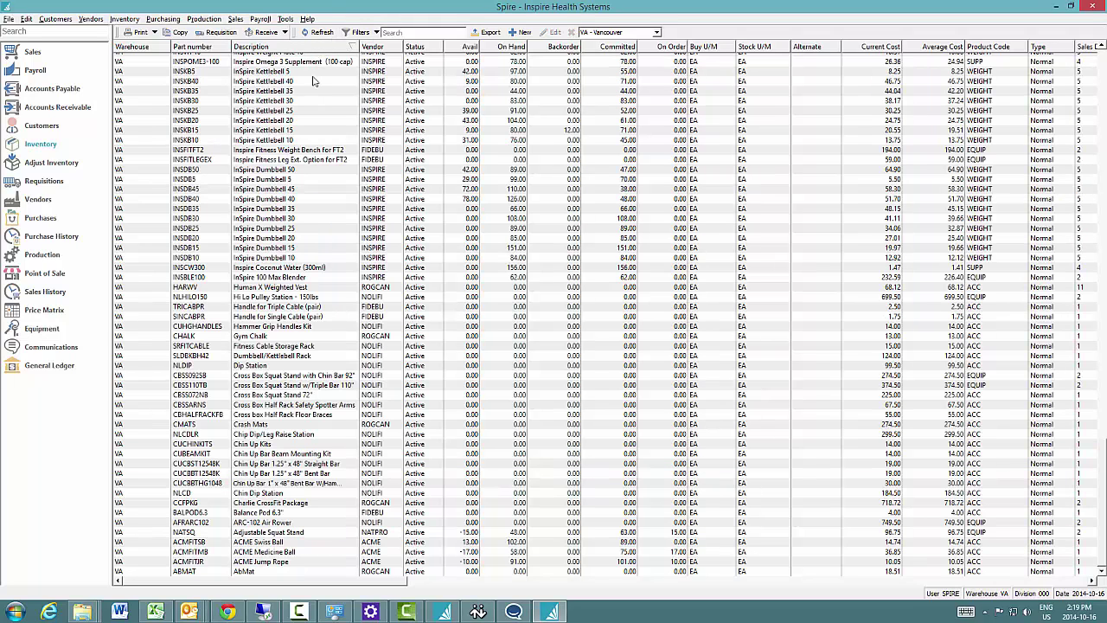
click(313, 81)
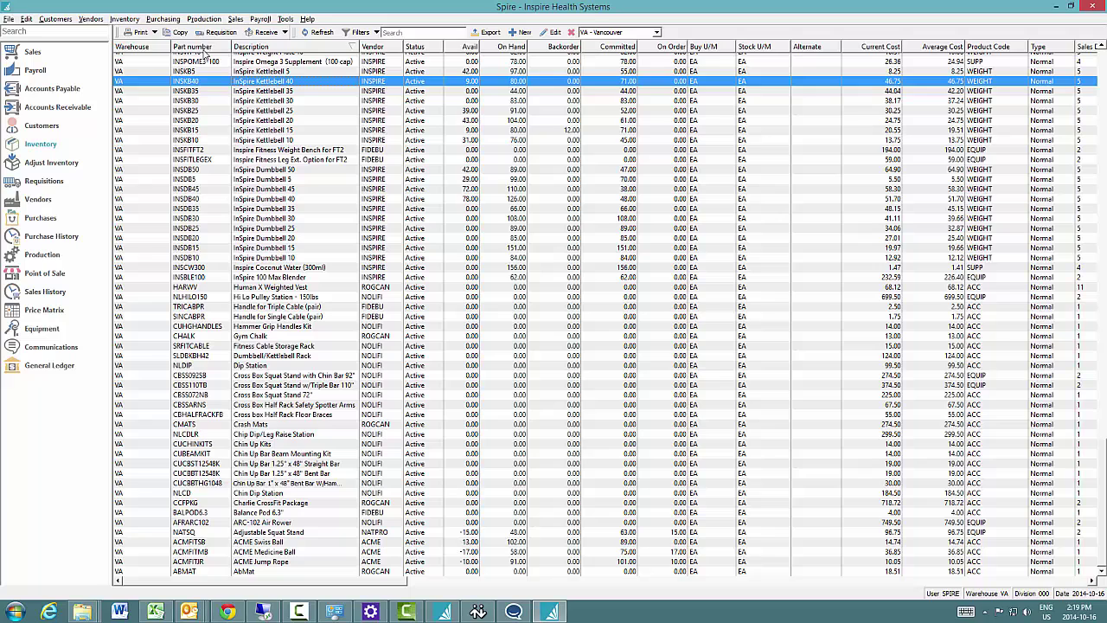
- Move the Description column ahead of Part number, with Average Cost right beside it
drag(294, 46, 199, 49)
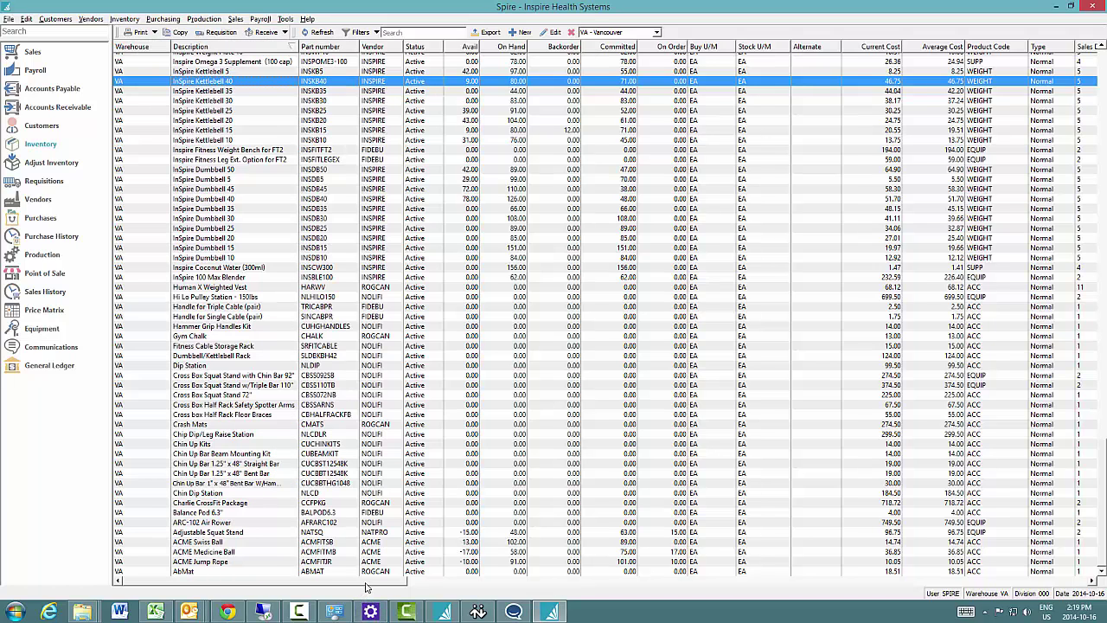
drag(366, 580, 389, 580)
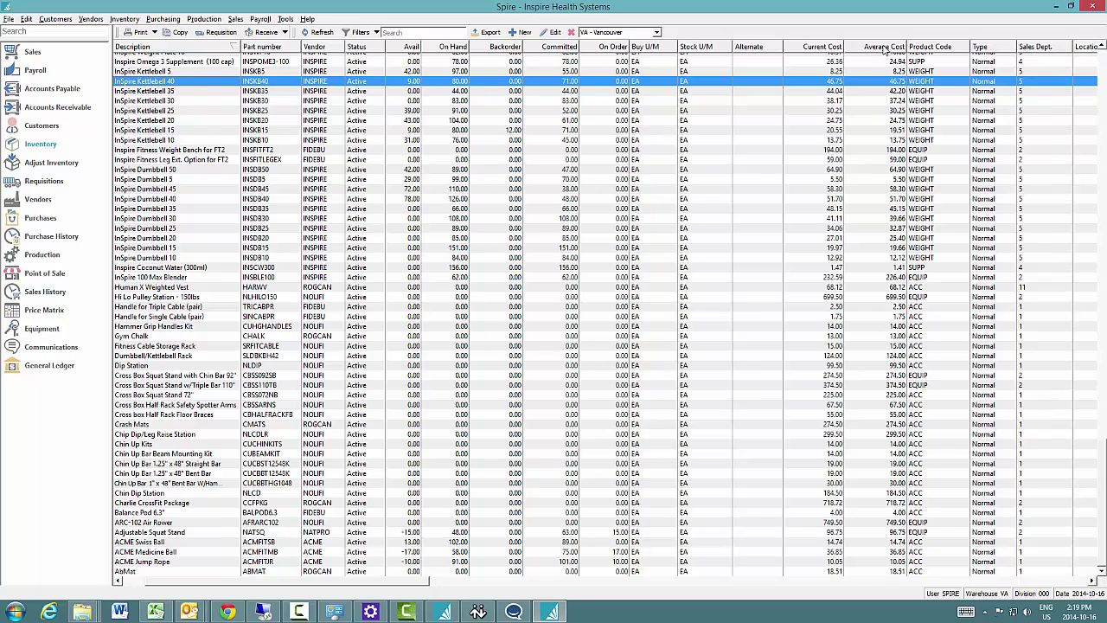
drag(884, 46, 234, 49)
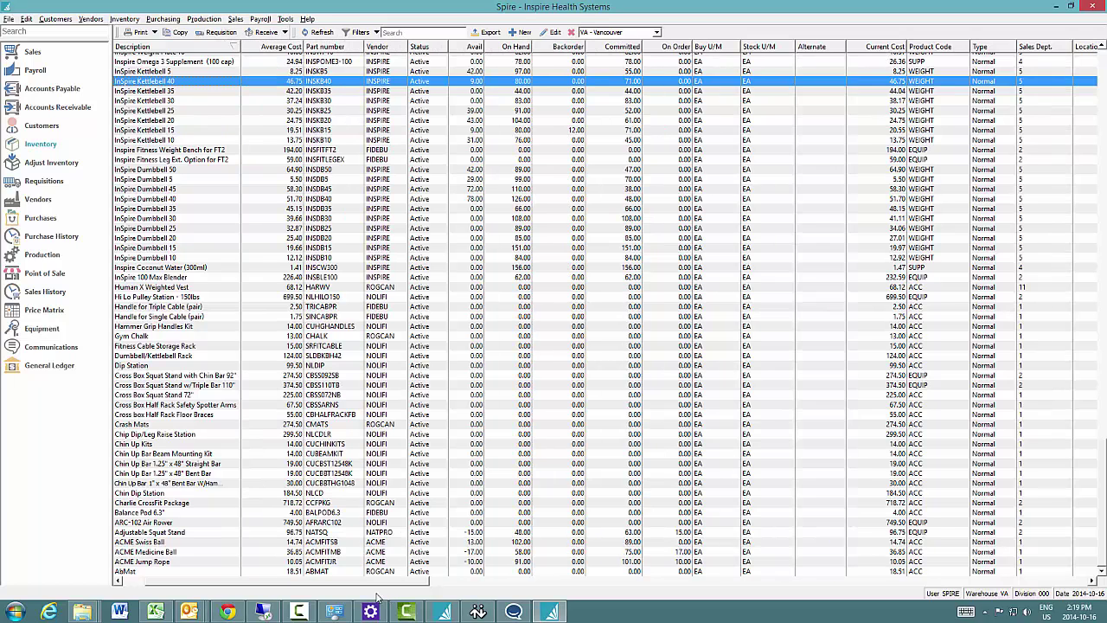
drag(338, 585, 314, 584)
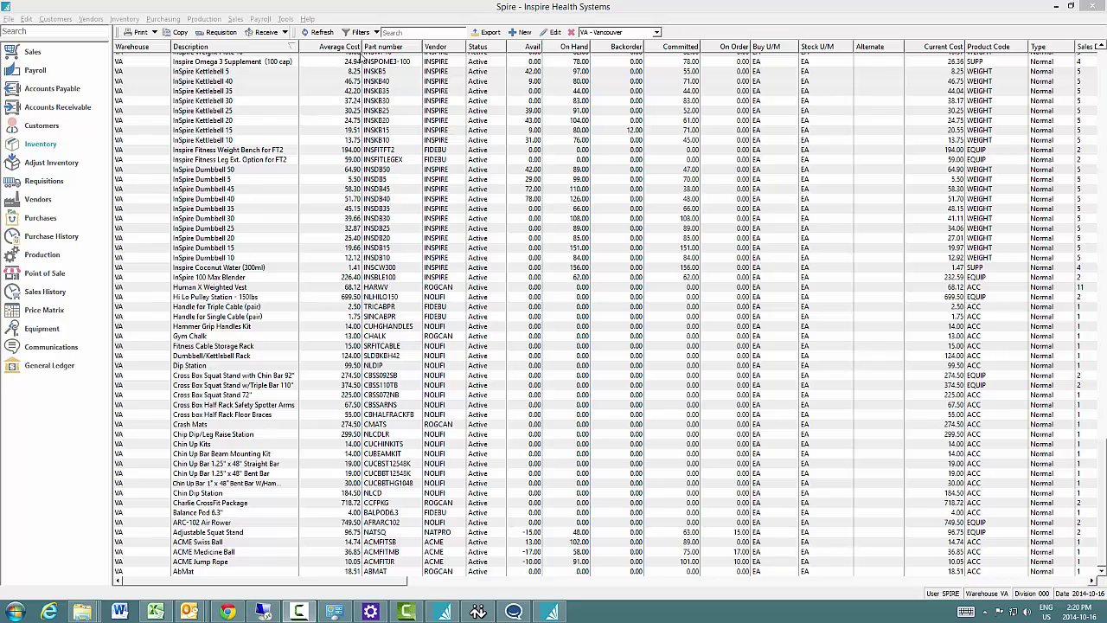
right_click(390, 49)
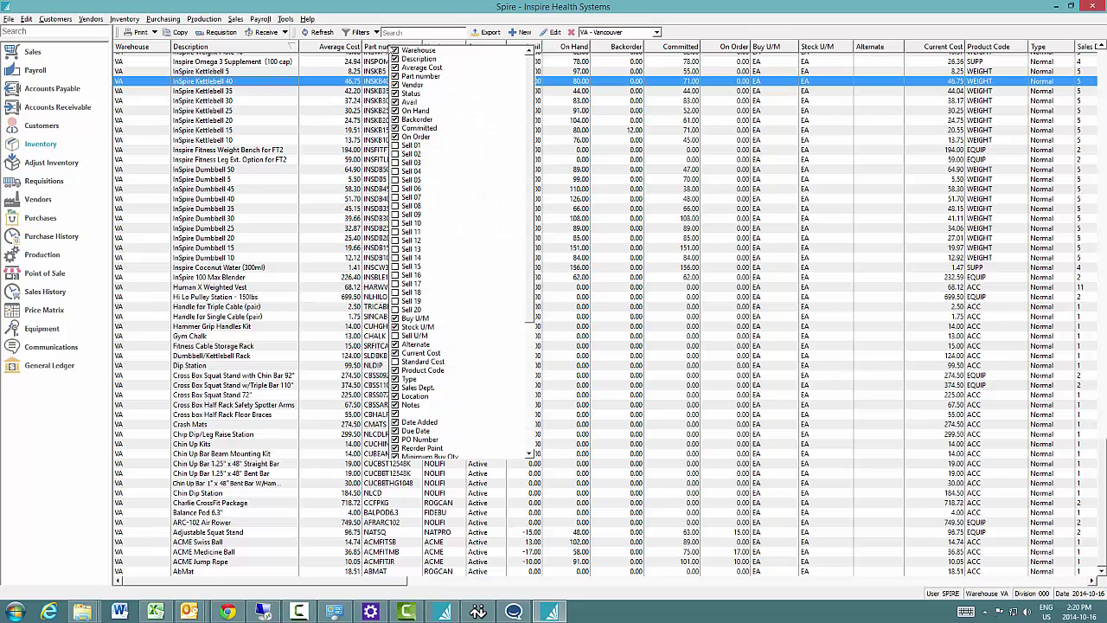
click(395, 136)
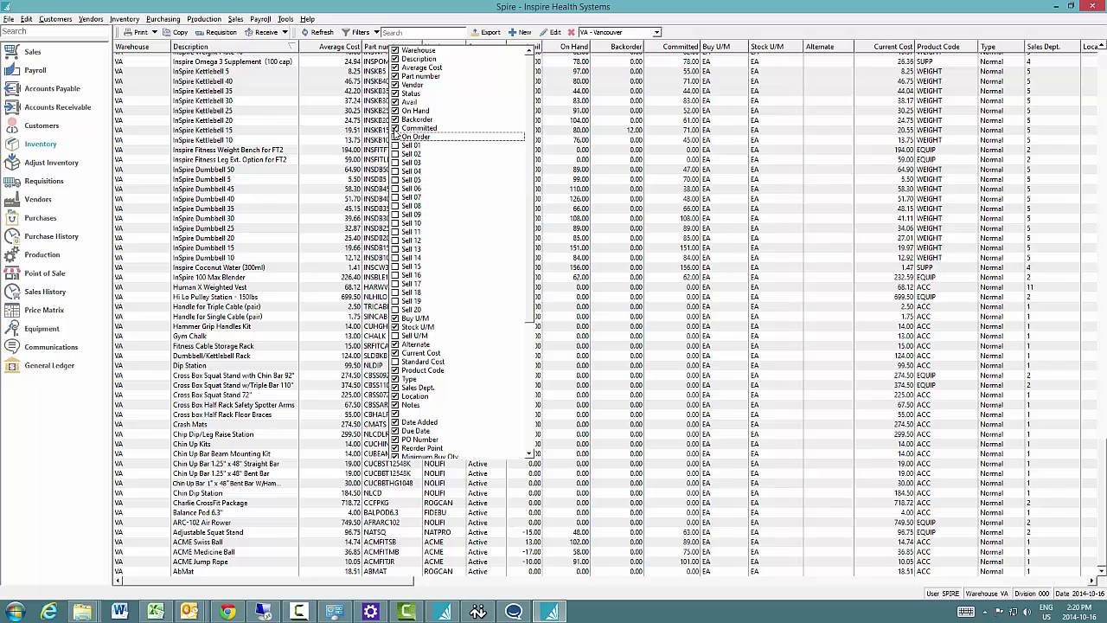
click(395, 128)
click(395, 110)
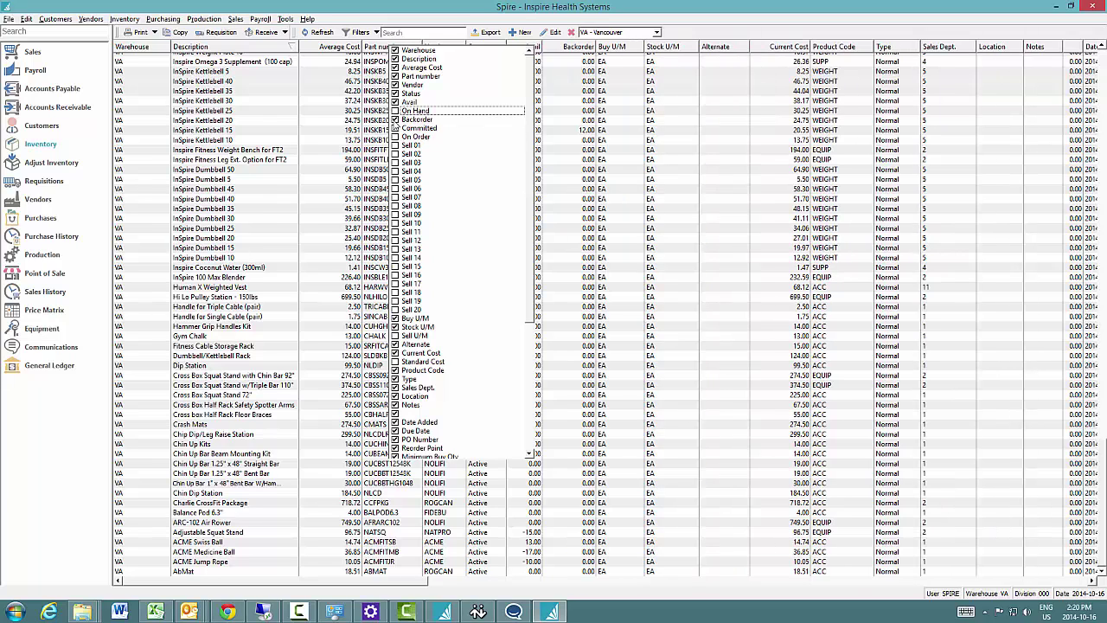
click(395, 111)
click(396, 128)
click(395, 136)
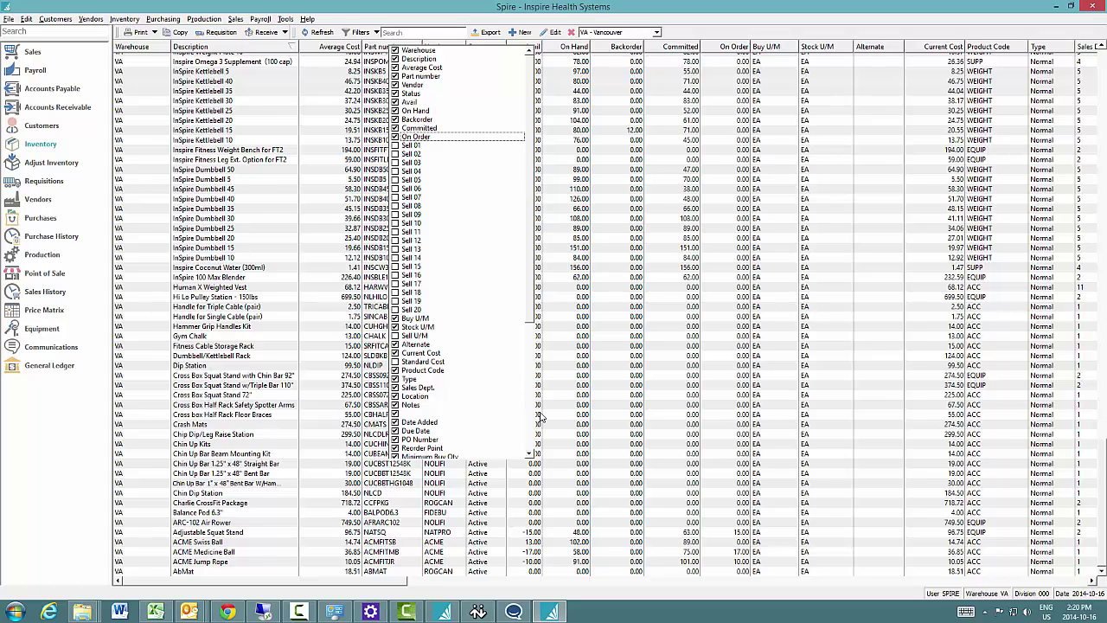
click(678, 180)
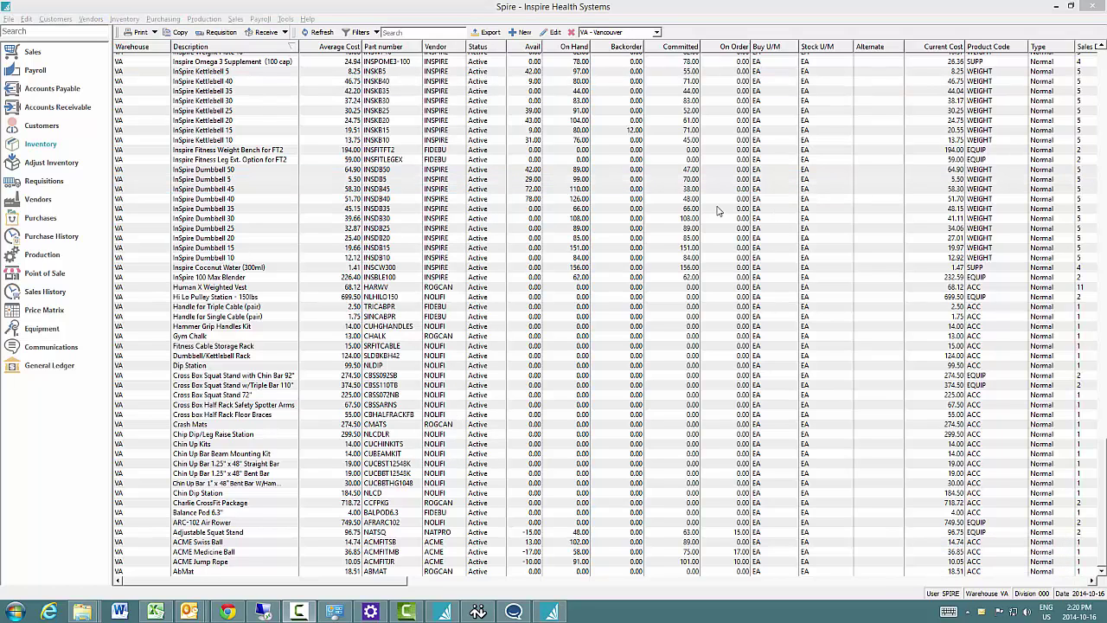
- Search for stand items, pick Cross Box Squat Stand with Chin Bar, then clear the search
click(404, 32)
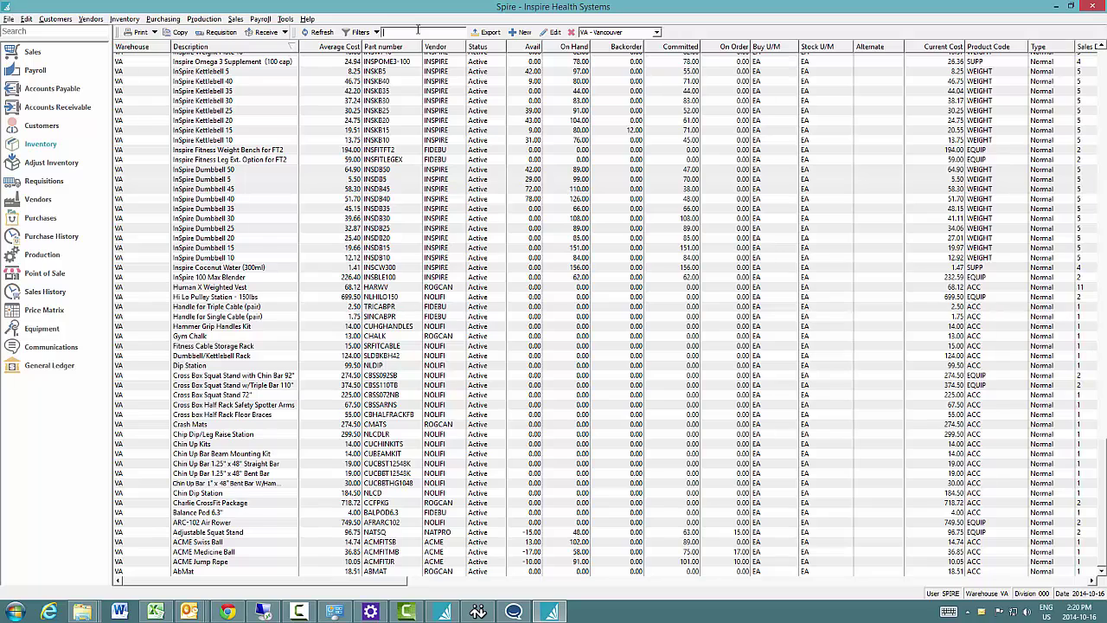
text(st)
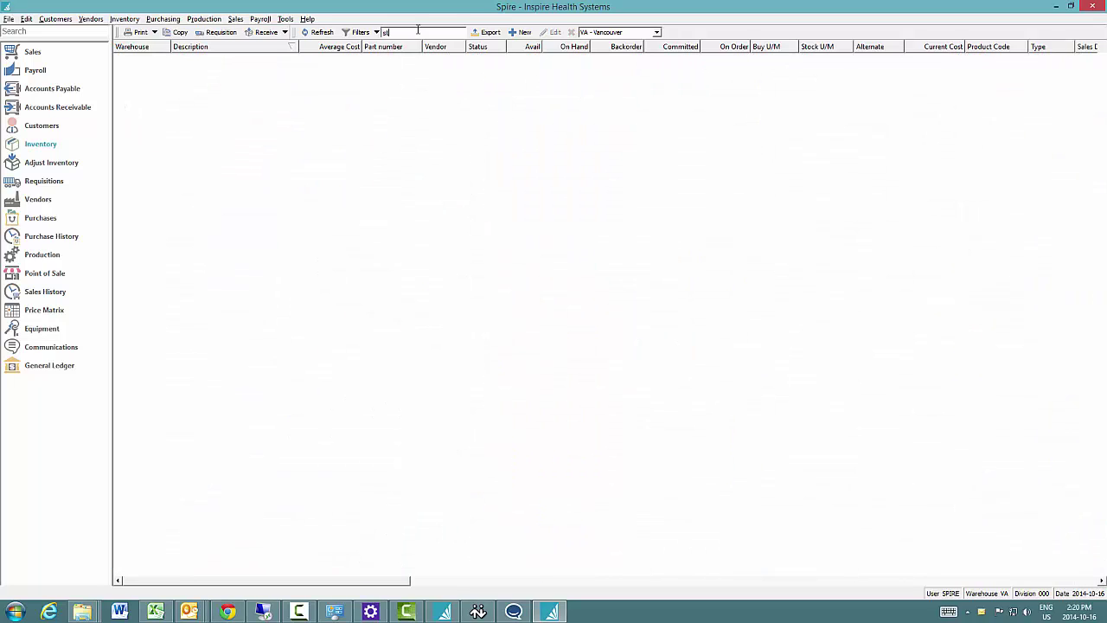
text(arnd)
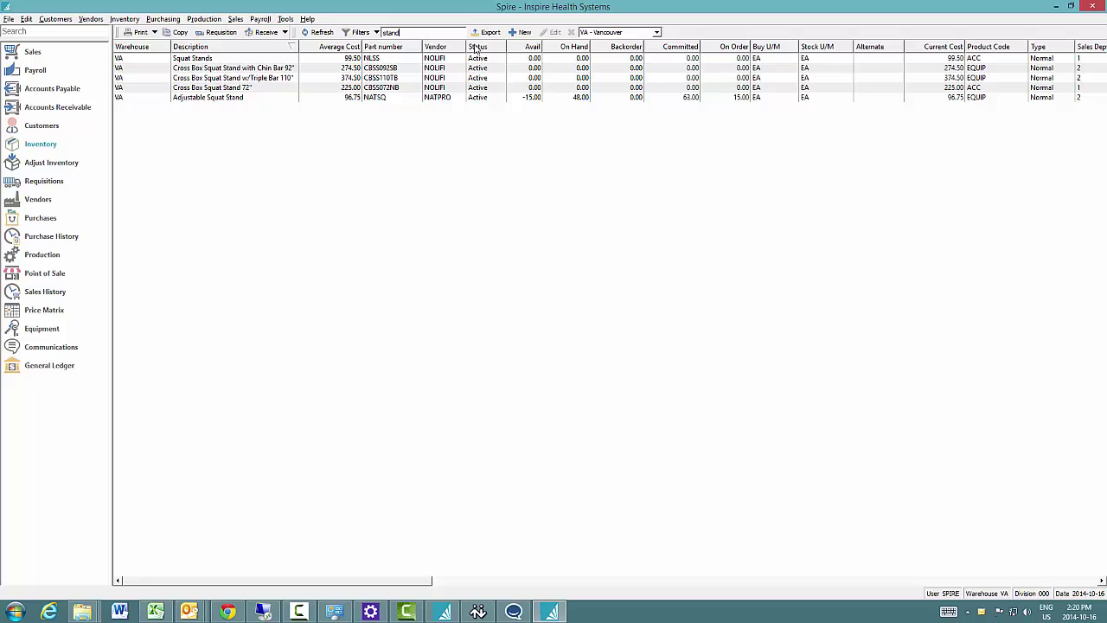
click(230, 69)
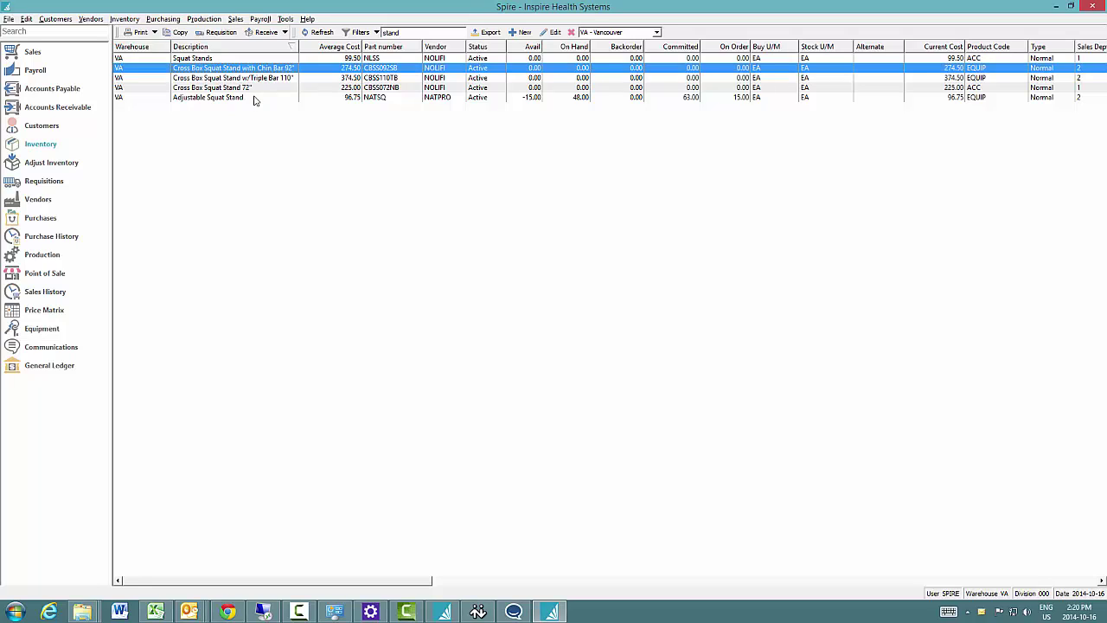
click(415, 32)
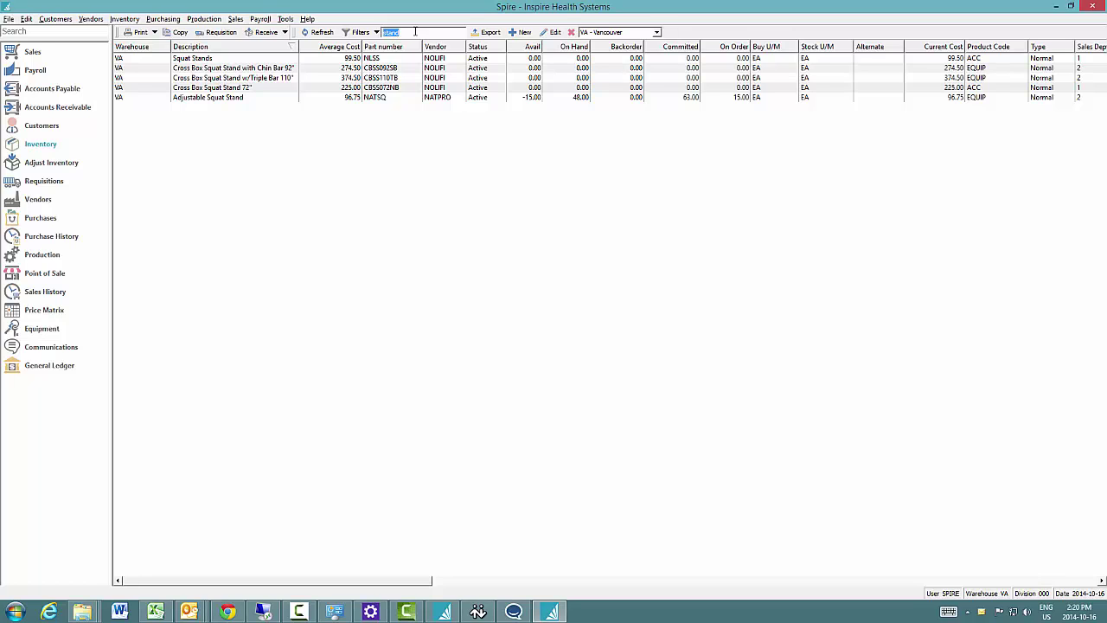
key(BackSpace)
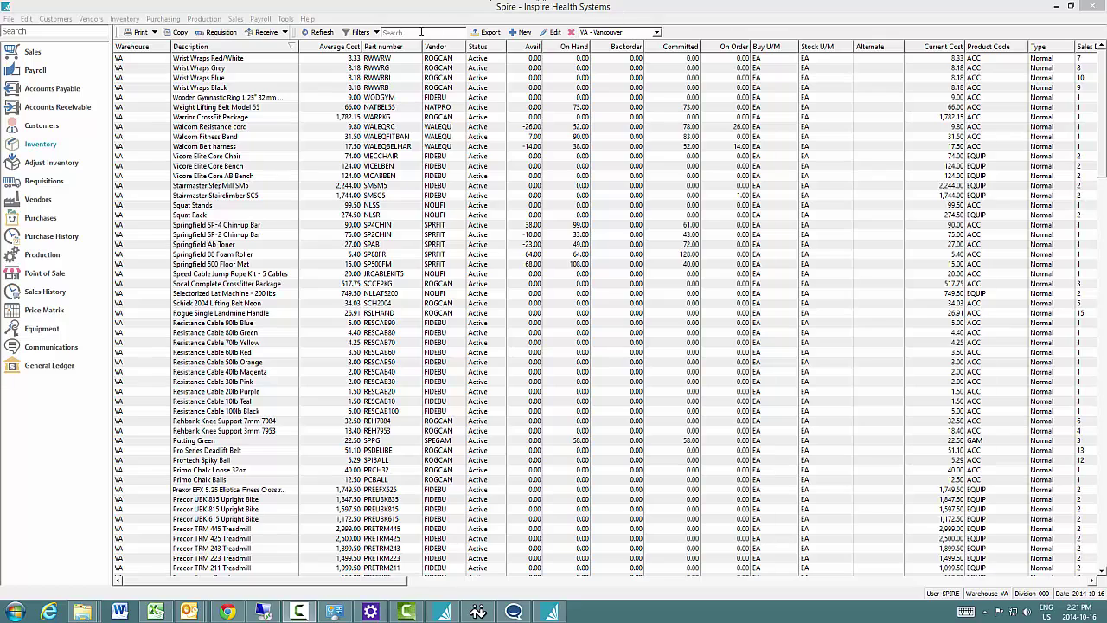
- Filter by 'special', open the Stairmaster StepMill SM5 record to check its description, then close it
text(special)
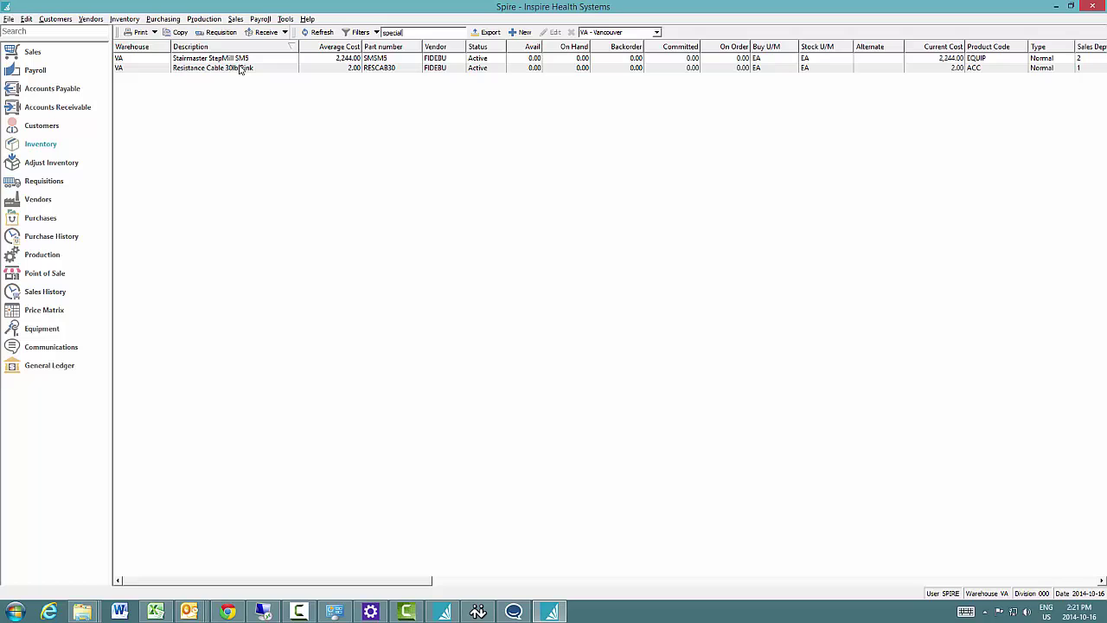
double_click(244, 62)
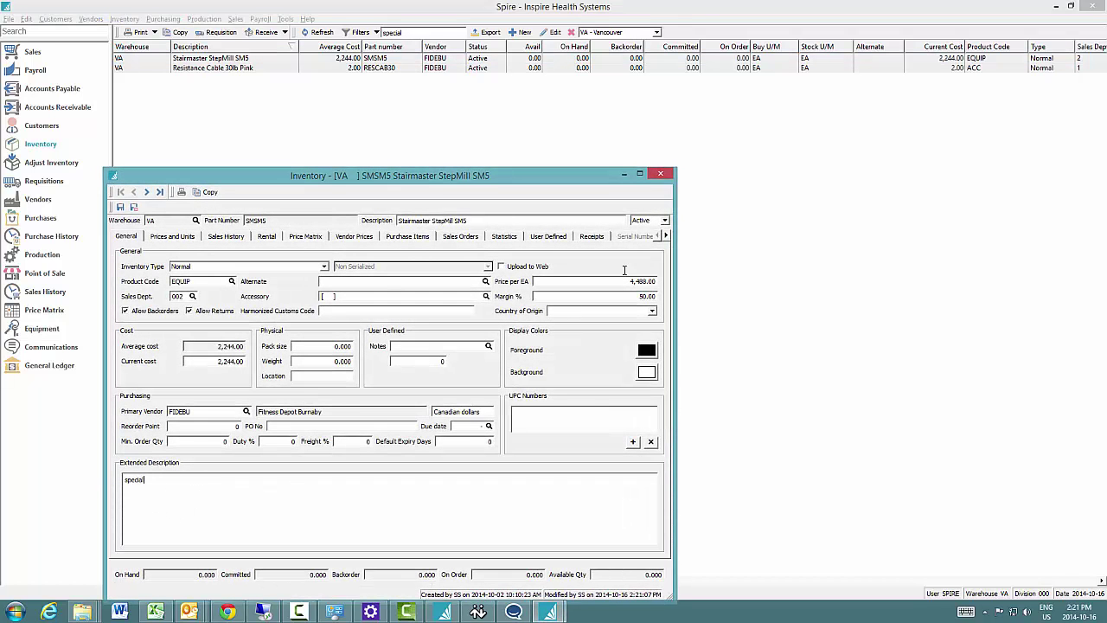
click(660, 173)
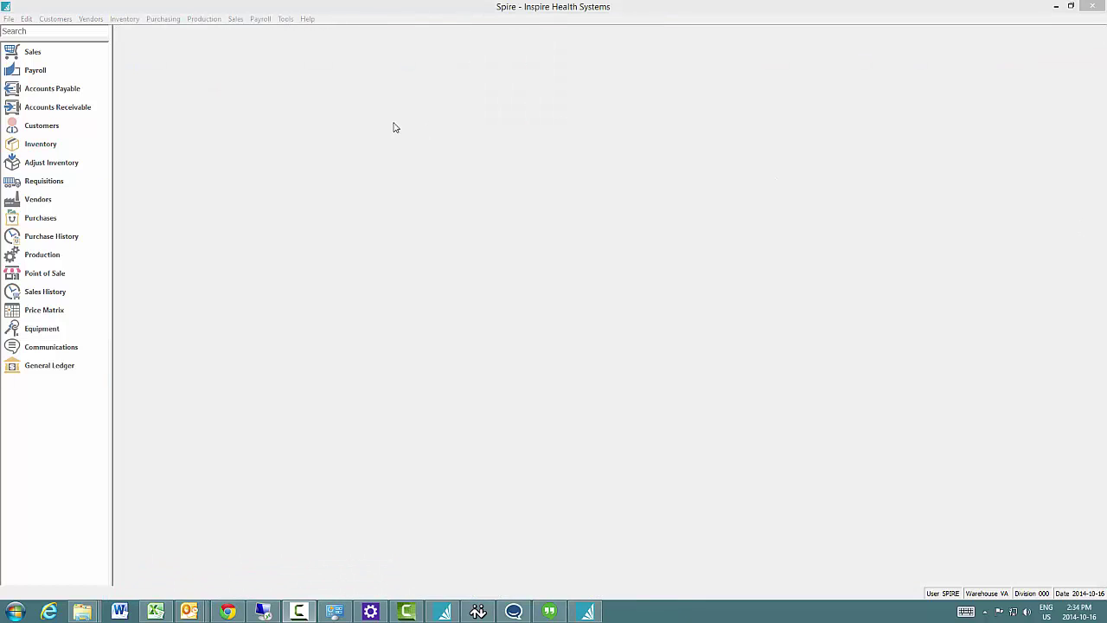
- Reopen the Inventory list, sort by On Hand, and select rows down to Weight Lifting Belt Model 55
click(45, 147)
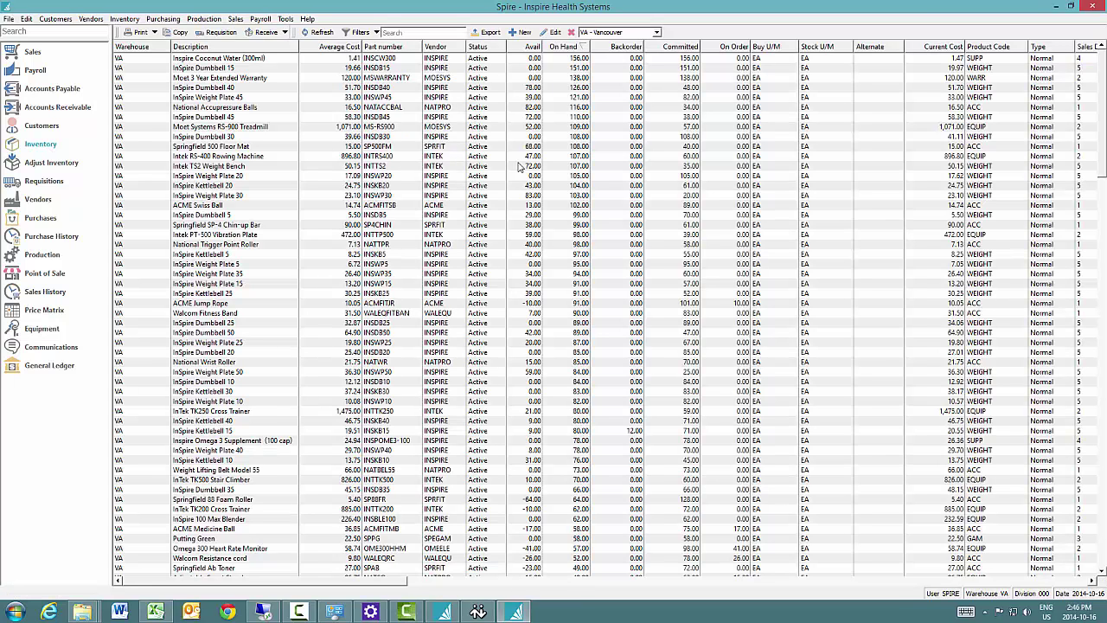
click(575, 48)
drag(563, 65, 545, 475)
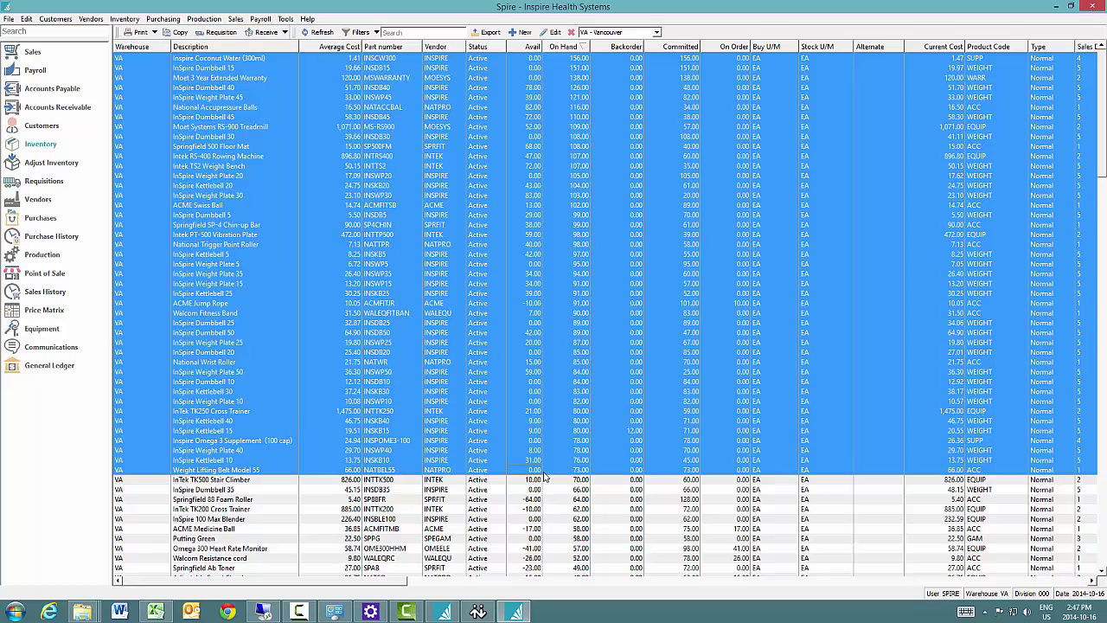
scroll(545, 478, down, 4)
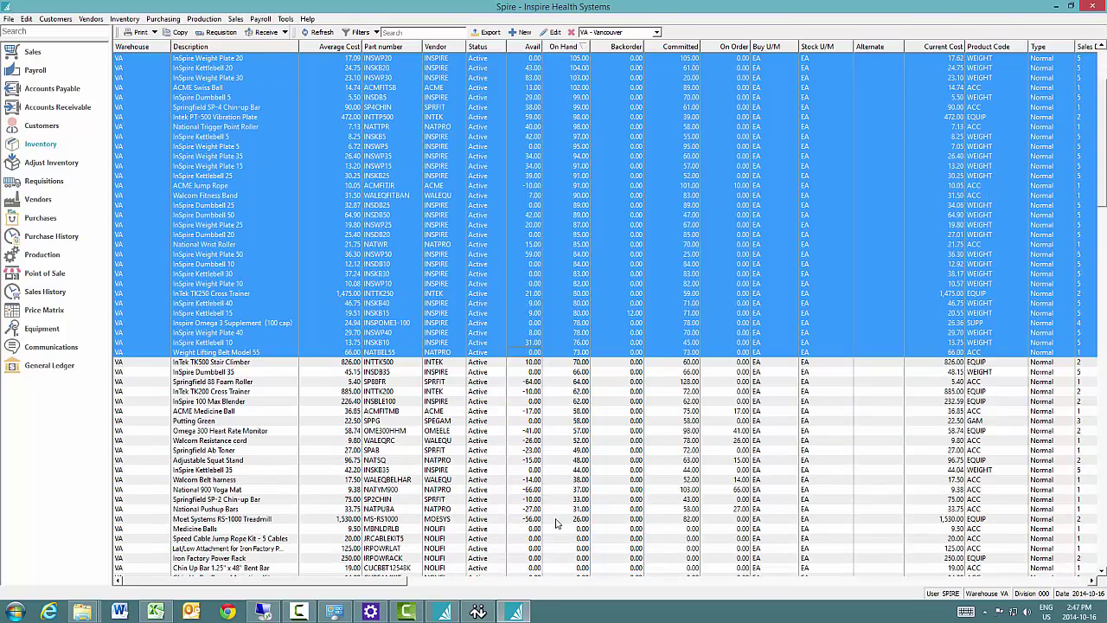
- Extend the selection to Moet Systems RS-1000 Treadmill and preview both pages of the Inventory Status List
shift+click(556, 521)
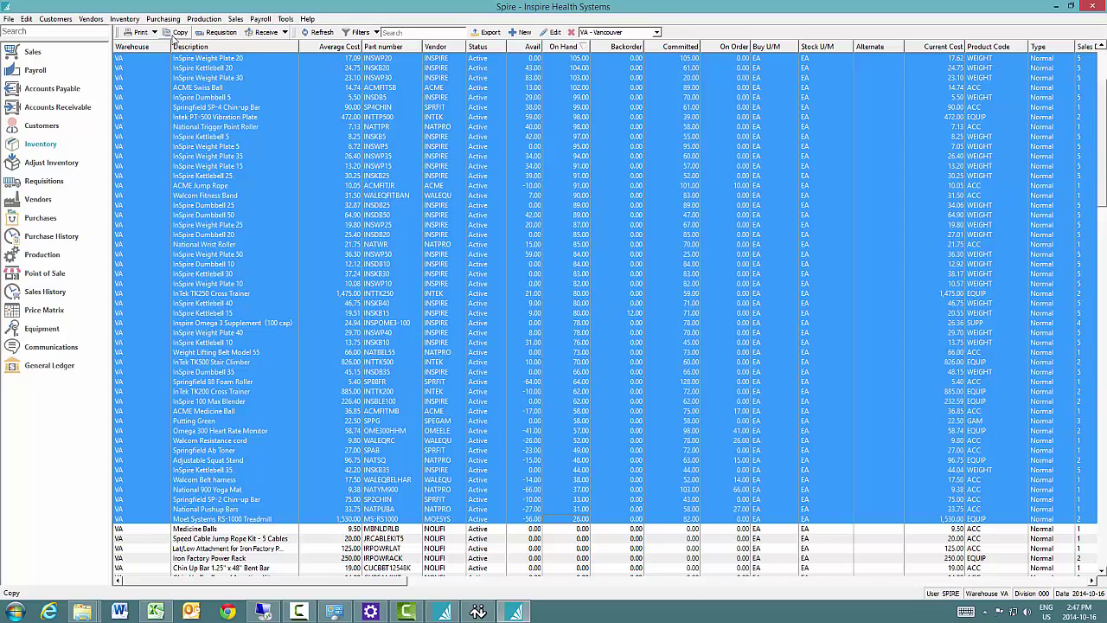
click(138, 32)
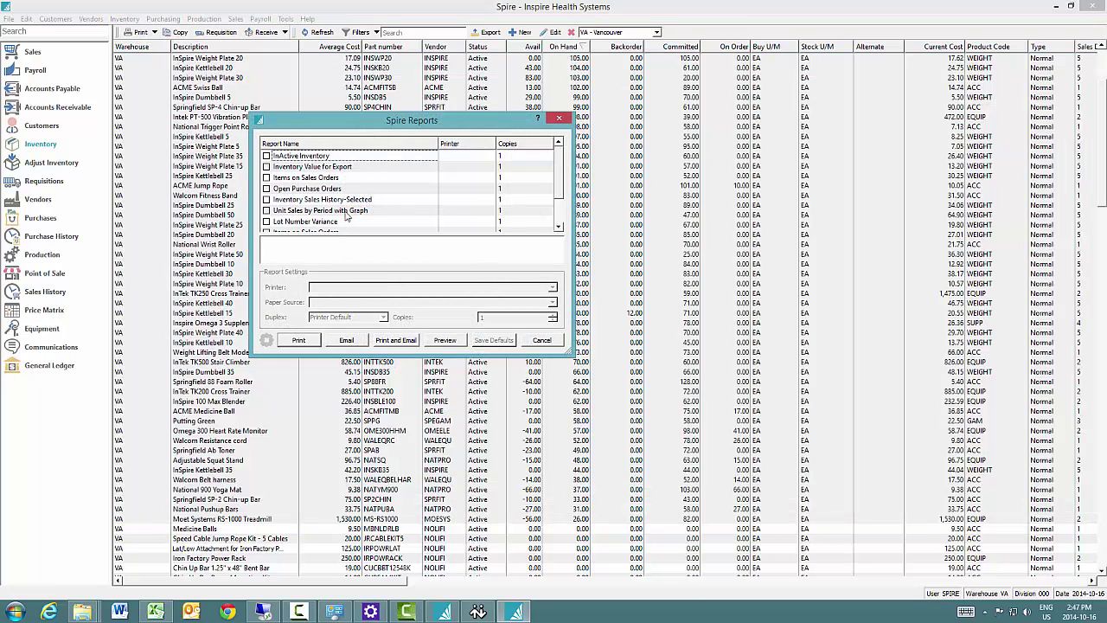
click(310, 222)
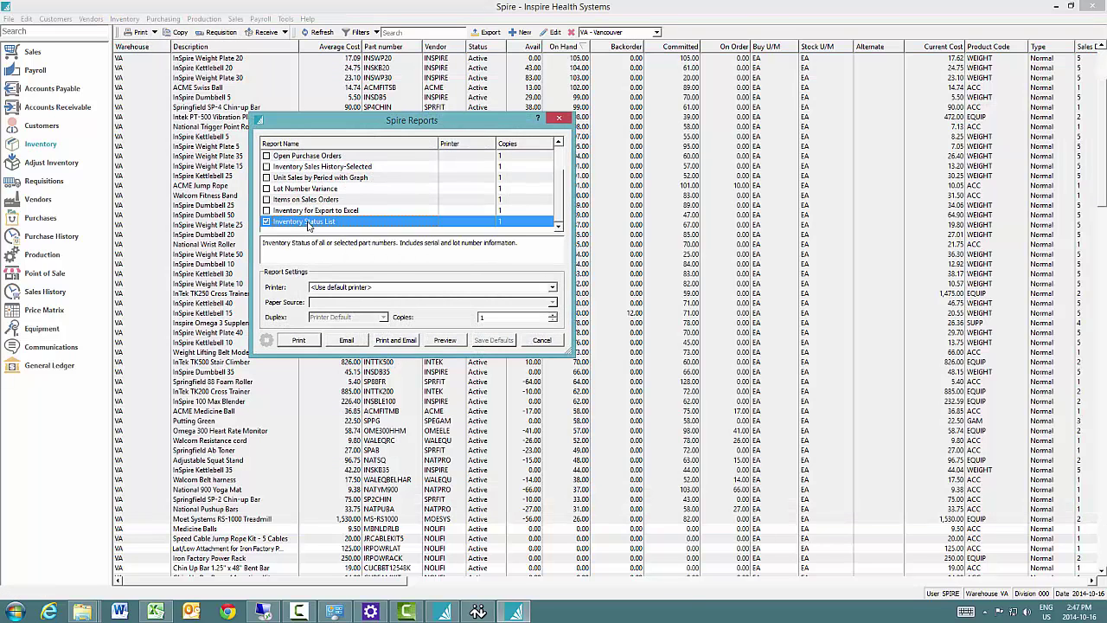
click(444, 340)
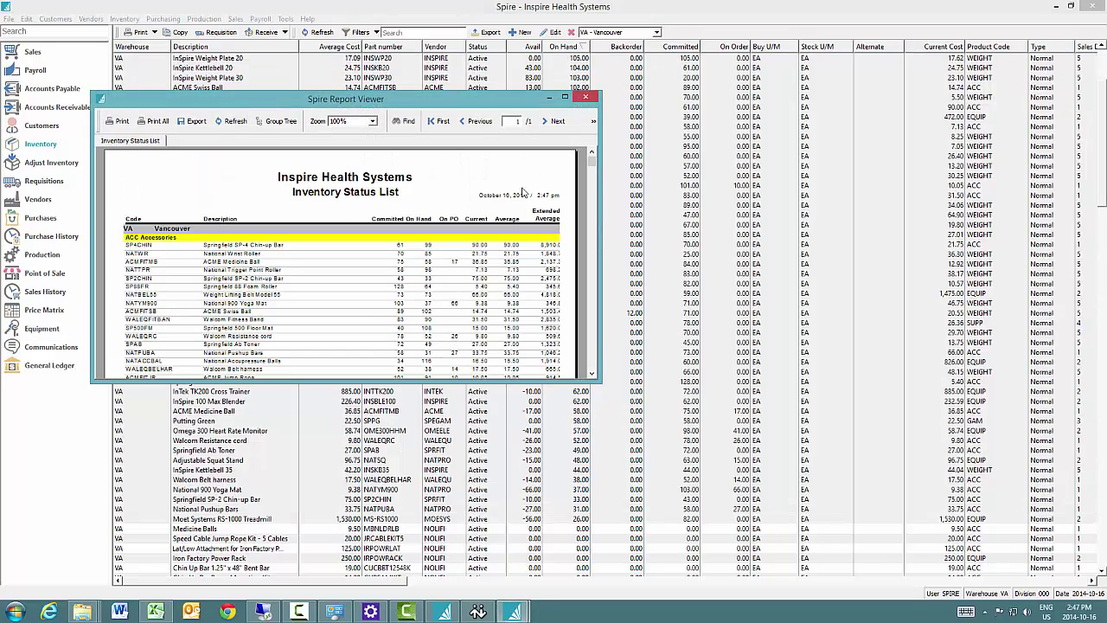
click(564, 96)
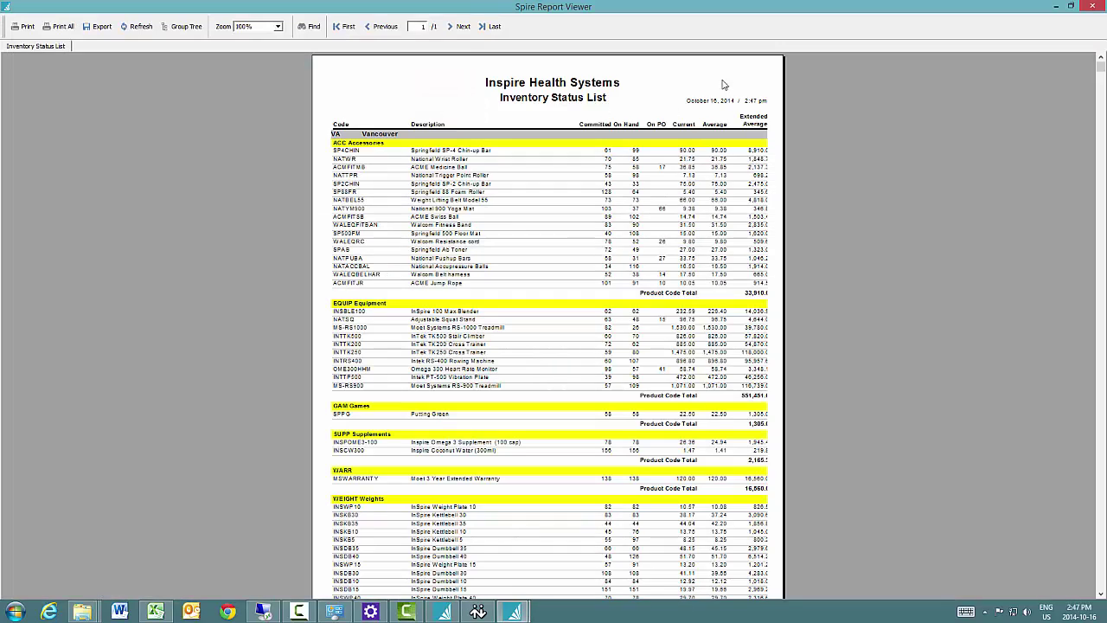
click(460, 27)
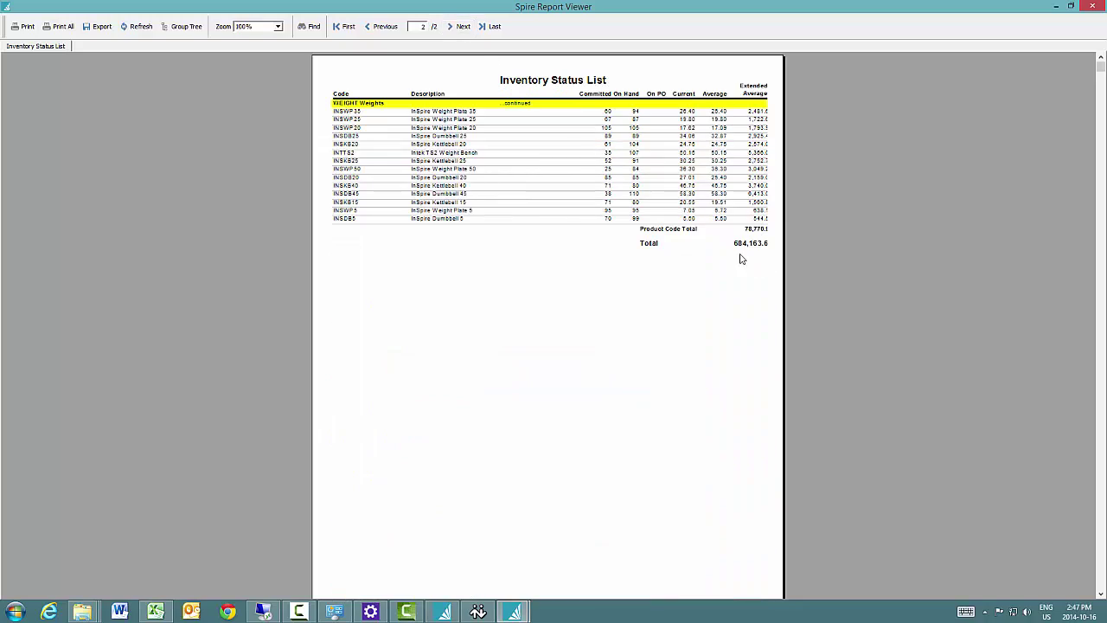
click(1092, 6)
- Select Walcom Fitness Band through InSpire Dumbbell 20, plus Dumbbell 5 and Weight Plate 5
click(460, 234)
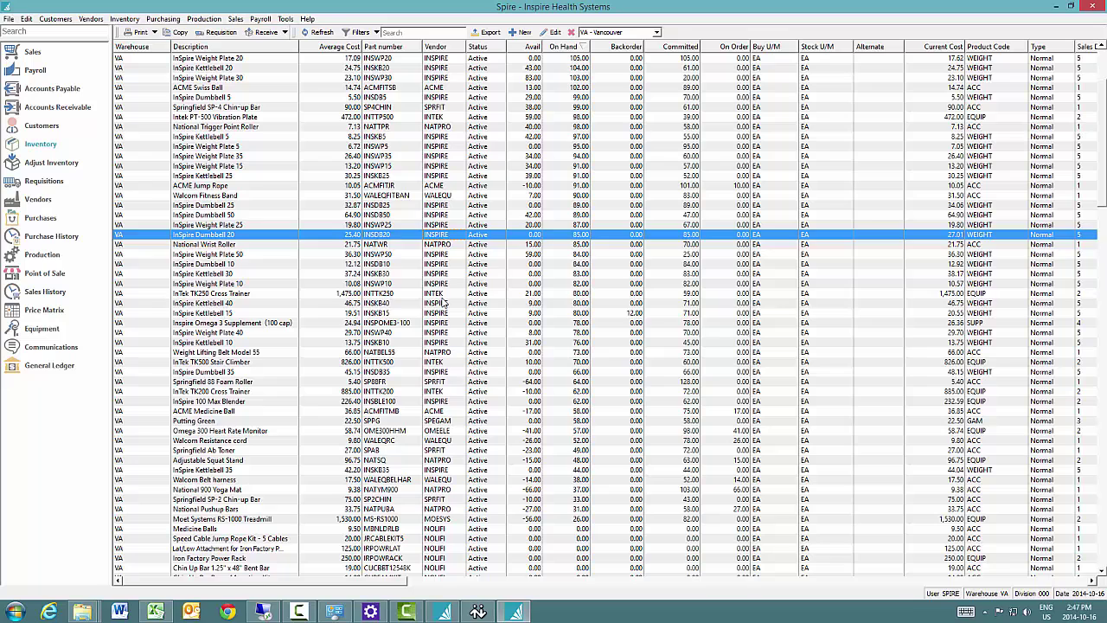
shift+click(440, 303)
shift+click(436, 197)
ctrl+click(453, 98)
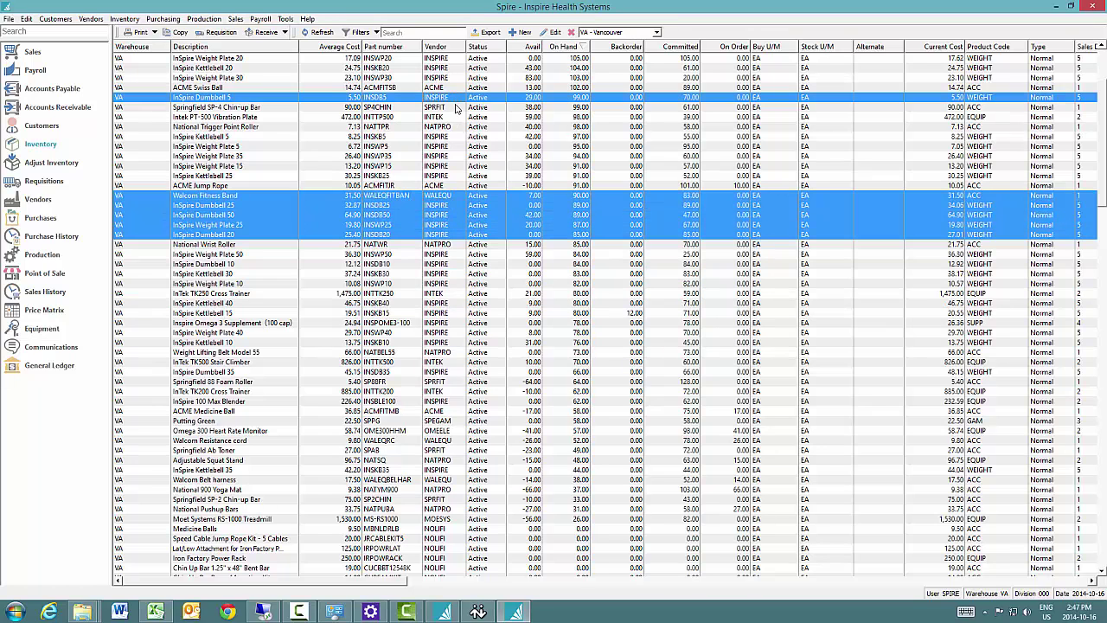
ctrl+click(458, 147)
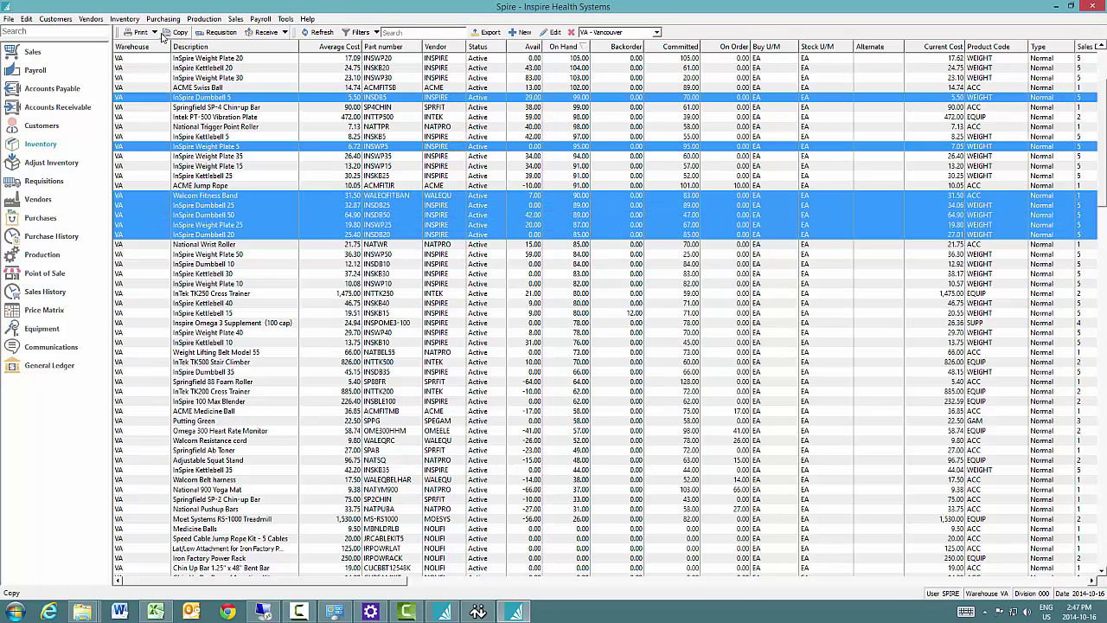
- Preview the one-page Inventory Status List for these seven items, then close it
click(138, 32)
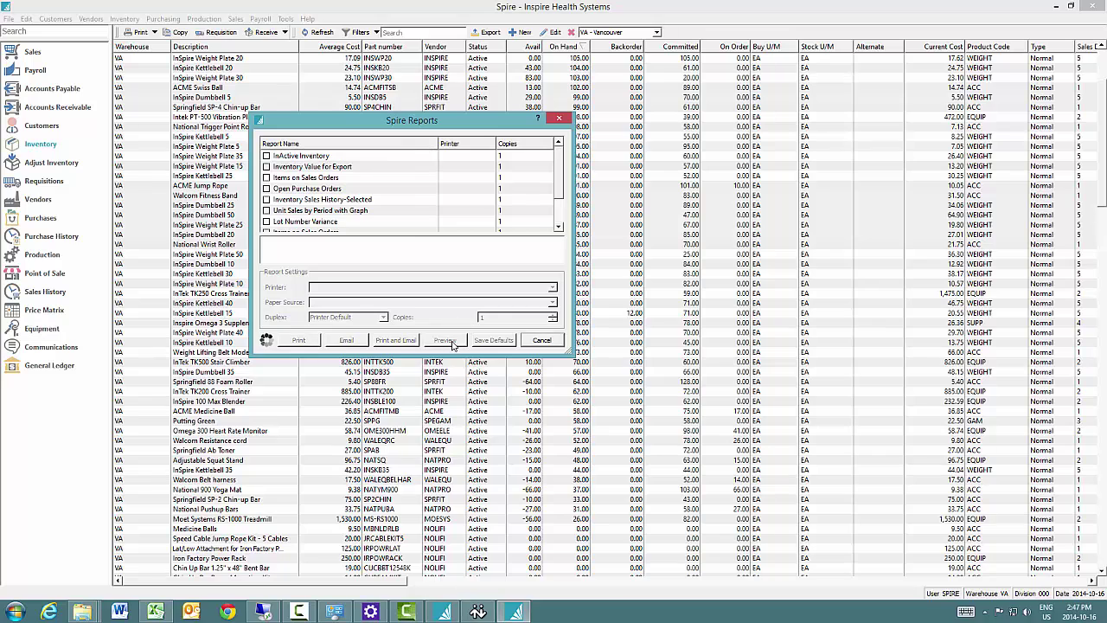
click(444, 340)
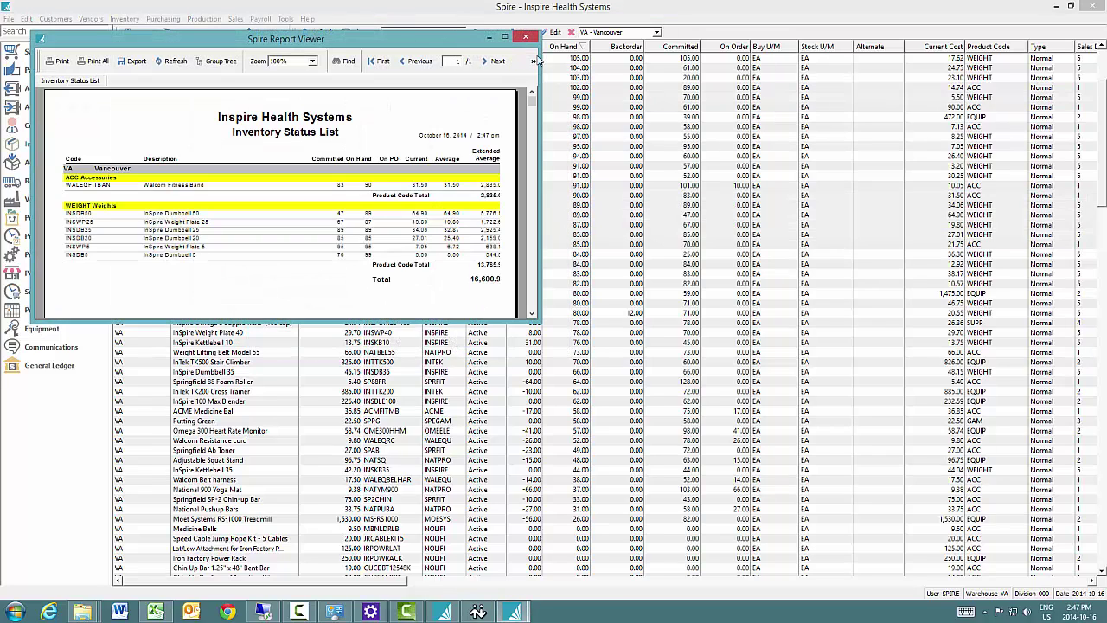
click(525, 36)
- Sort by Vendor and try single and block selections down to Resistance Cable 30lb Pink
click(637, 235)
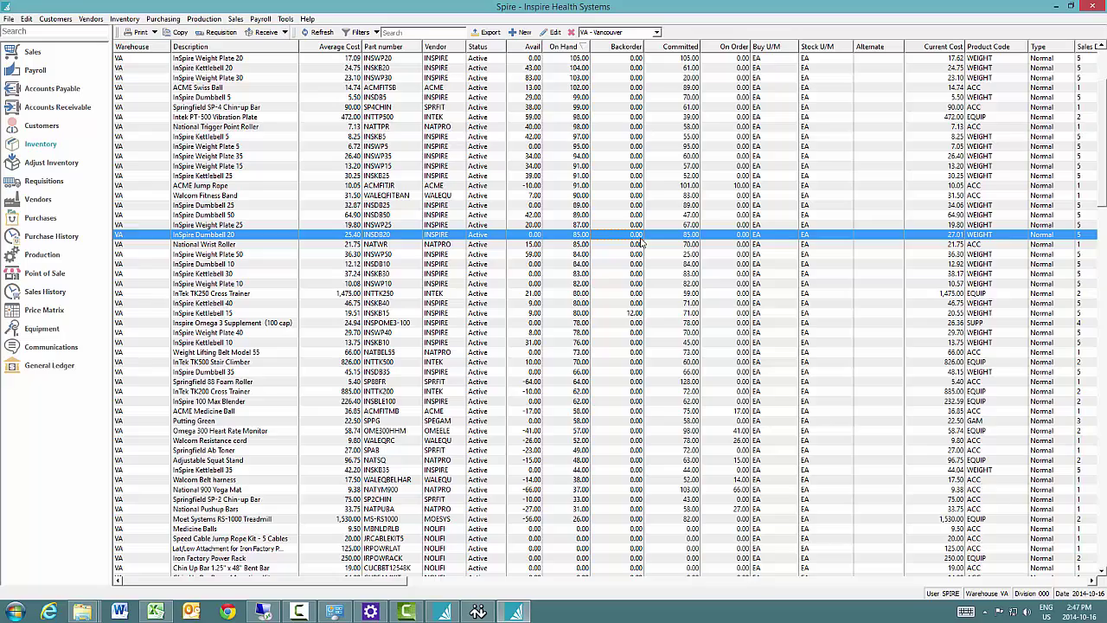
click(439, 47)
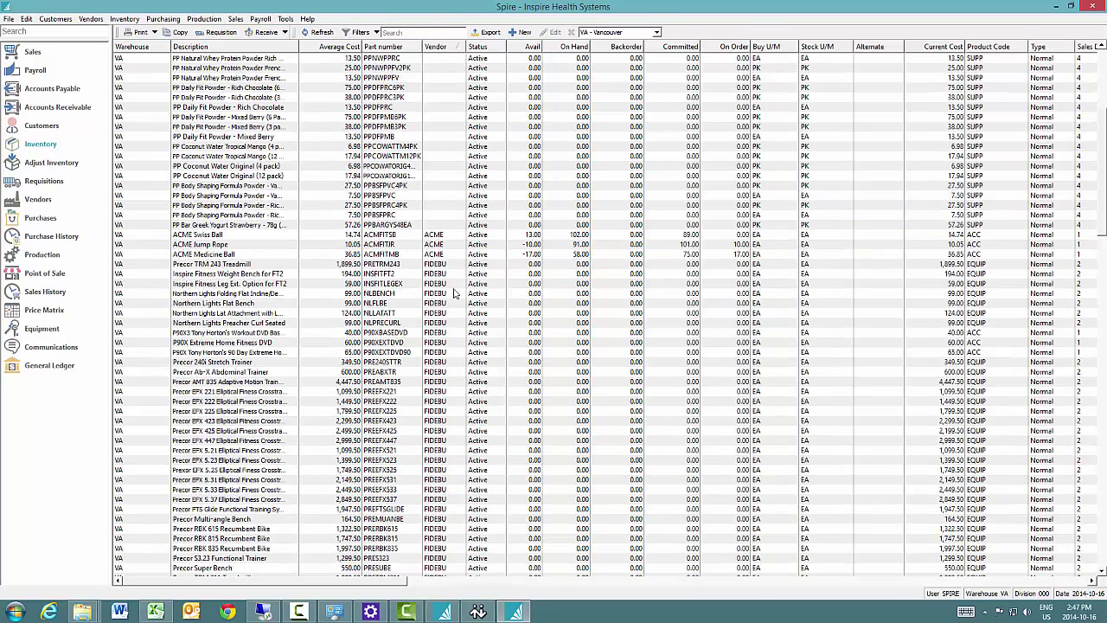
click(450, 266)
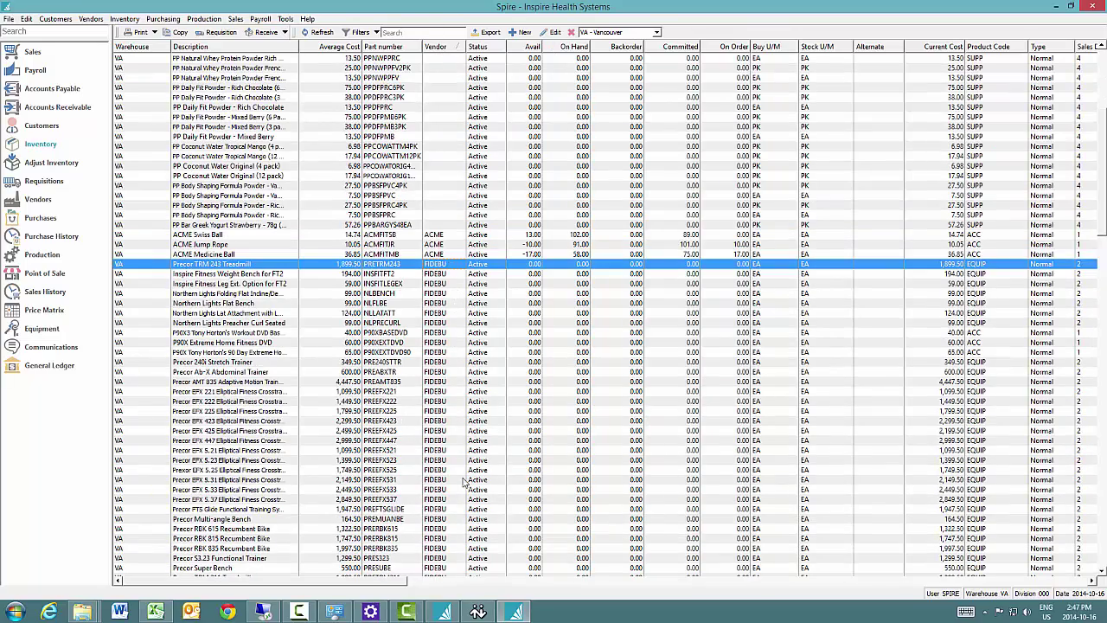
scroll(450, 547, down, 5)
scroll(449, 550, down, 10)
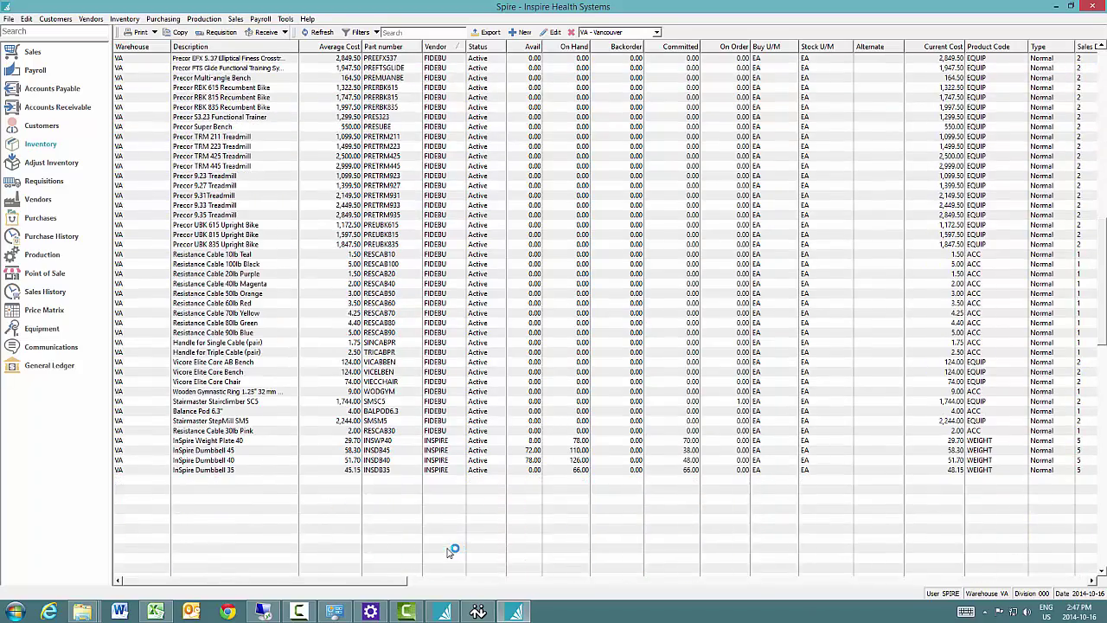
shift+click(450, 430)
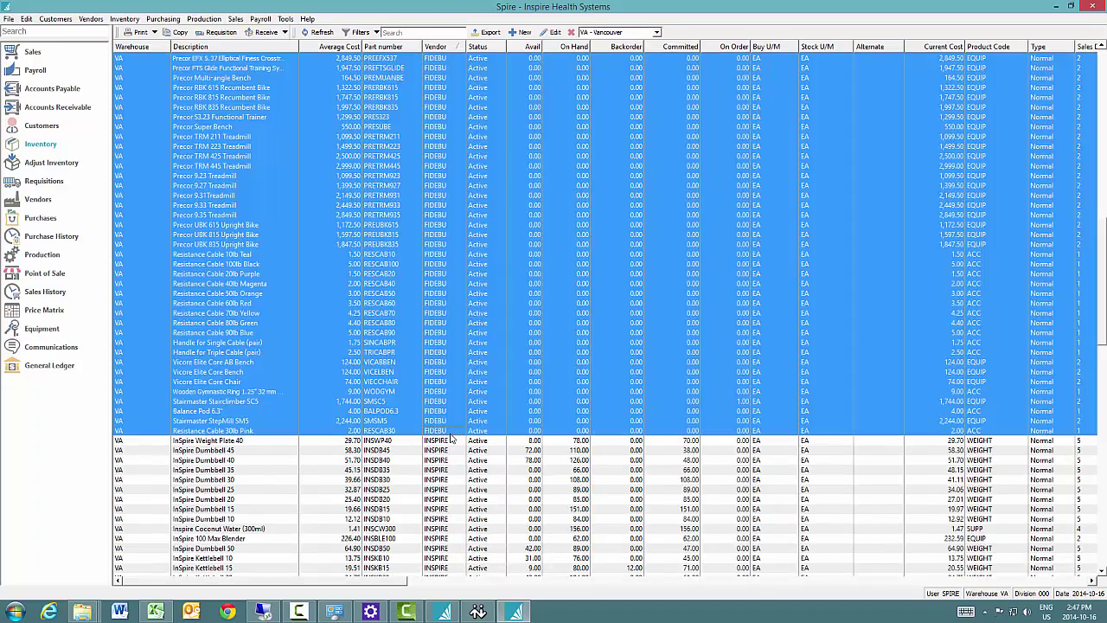
click(529, 381)
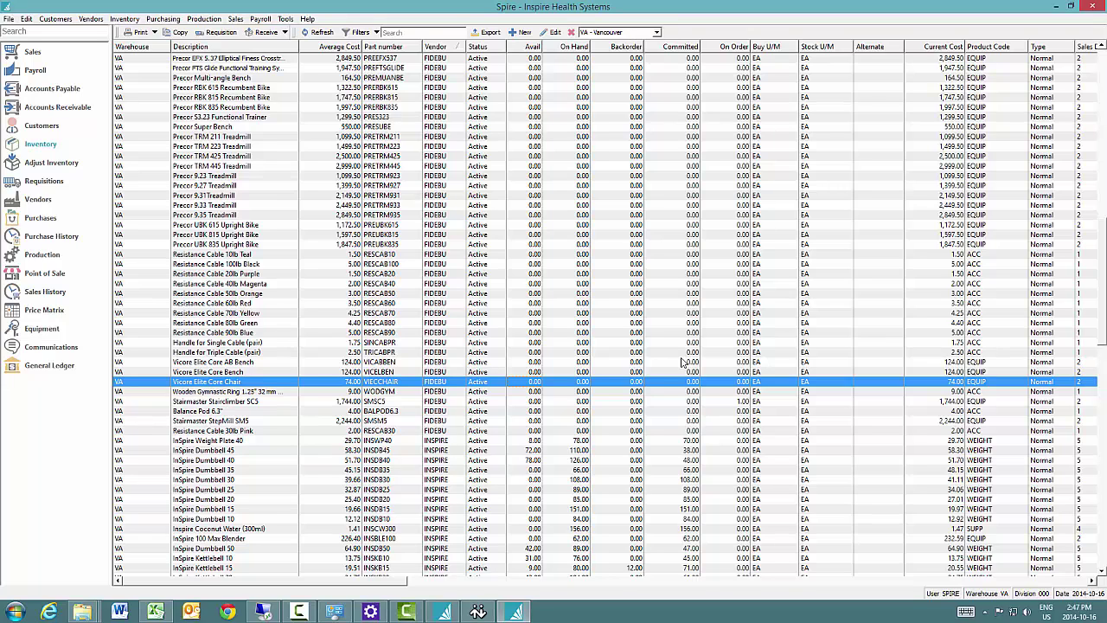
- Sort by Product Code so ACC precedes EQUIP, then group-select National Wrist Roller and three others
click(994, 47)
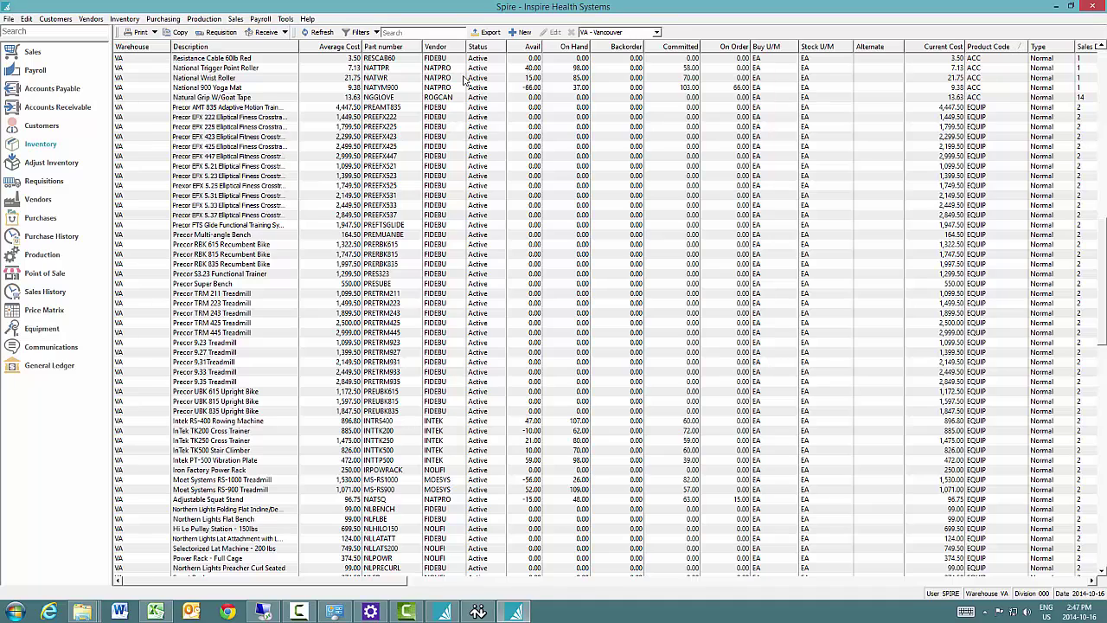
click(606, 78)
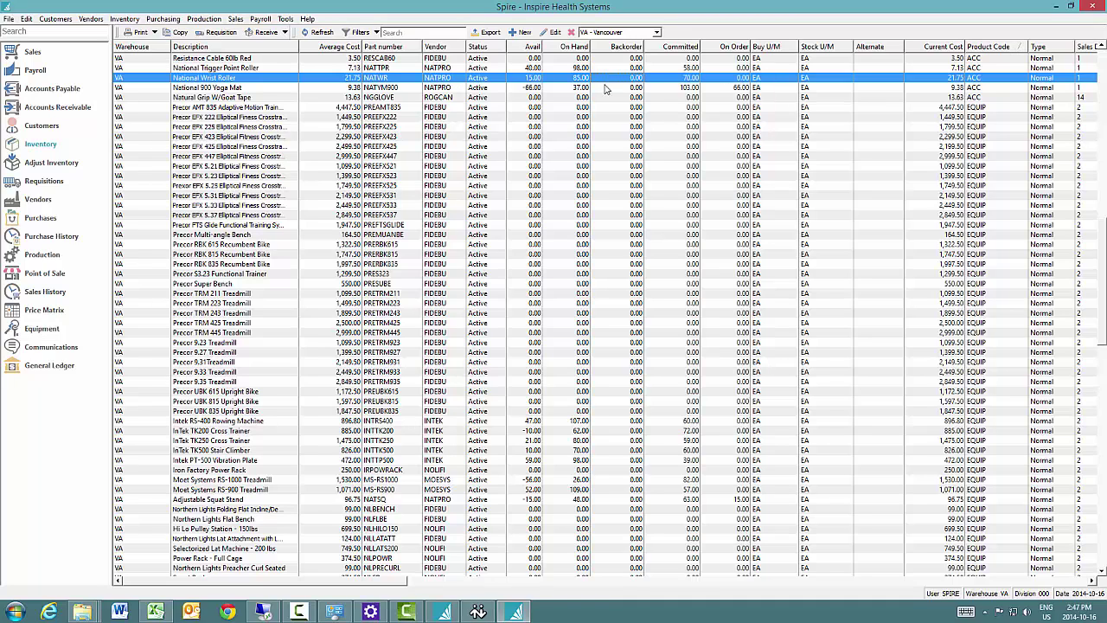
ctrl+click(558, 411)
ctrl+click(557, 286)
ctrl+click(543, 177)
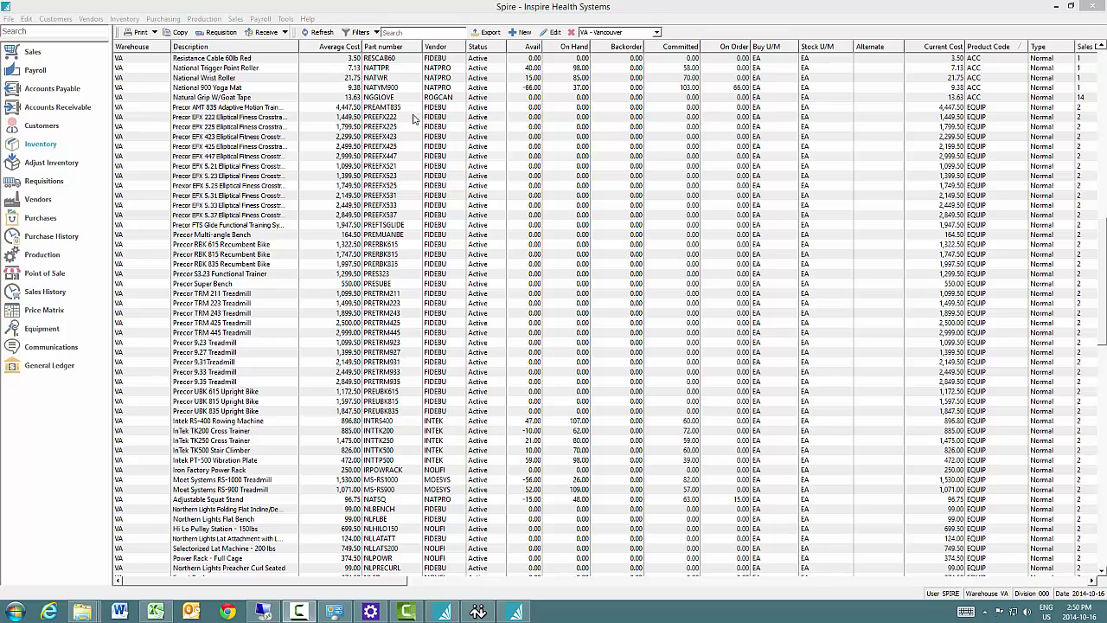
- Clear the group selection, sort the list by Vendor, and open the Intek TS2 Weight Bench record
click(418, 118)
click(445, 49)
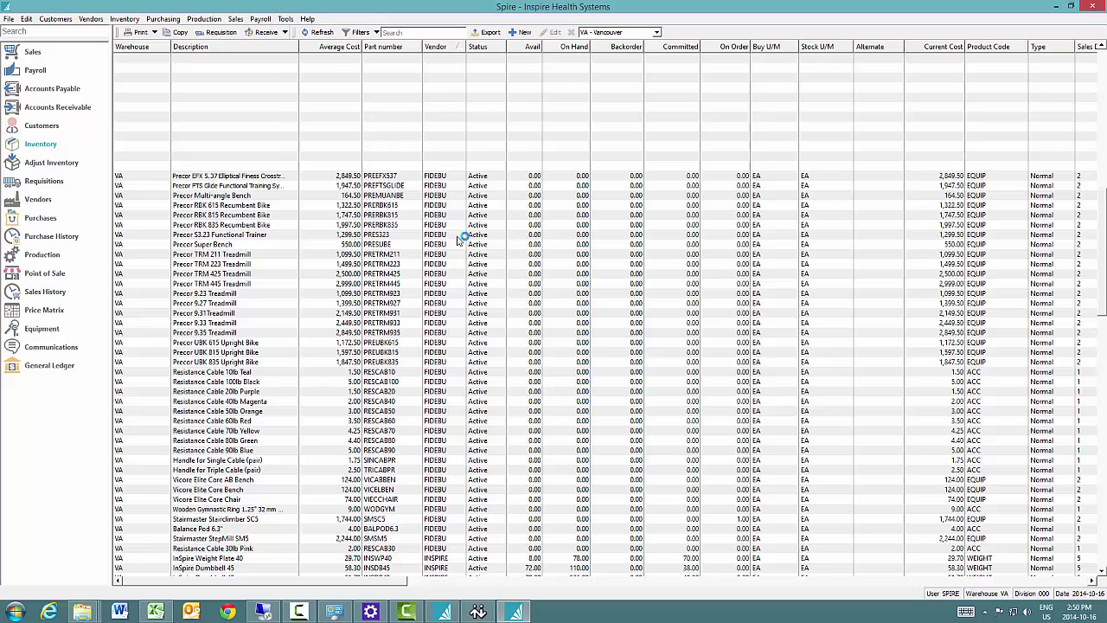
scroll(484, 251, down, 10)
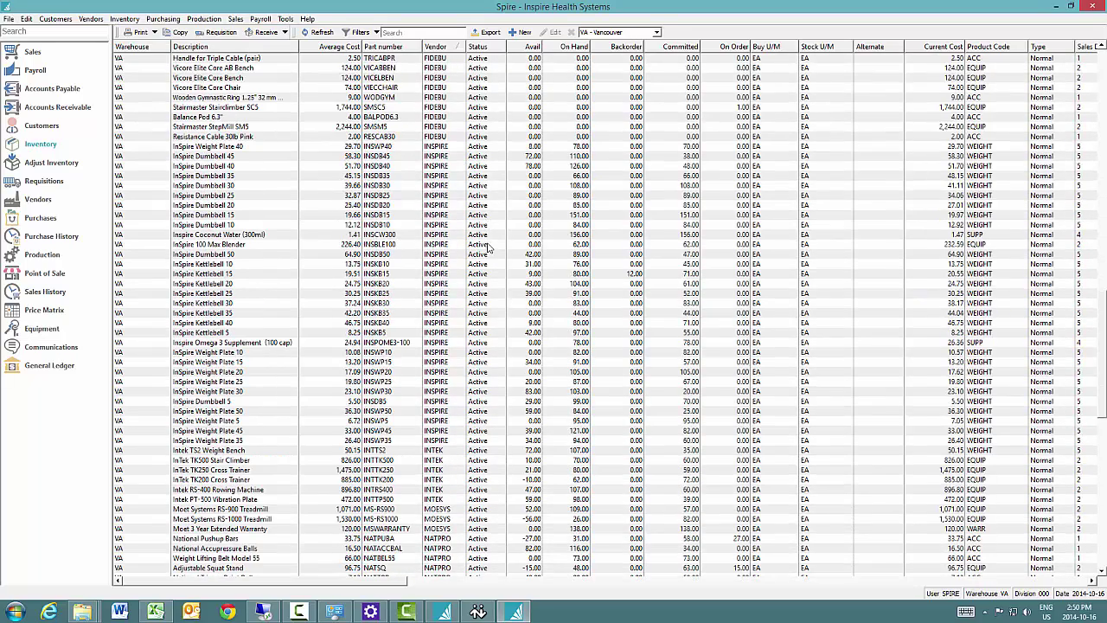
click(453, 147)
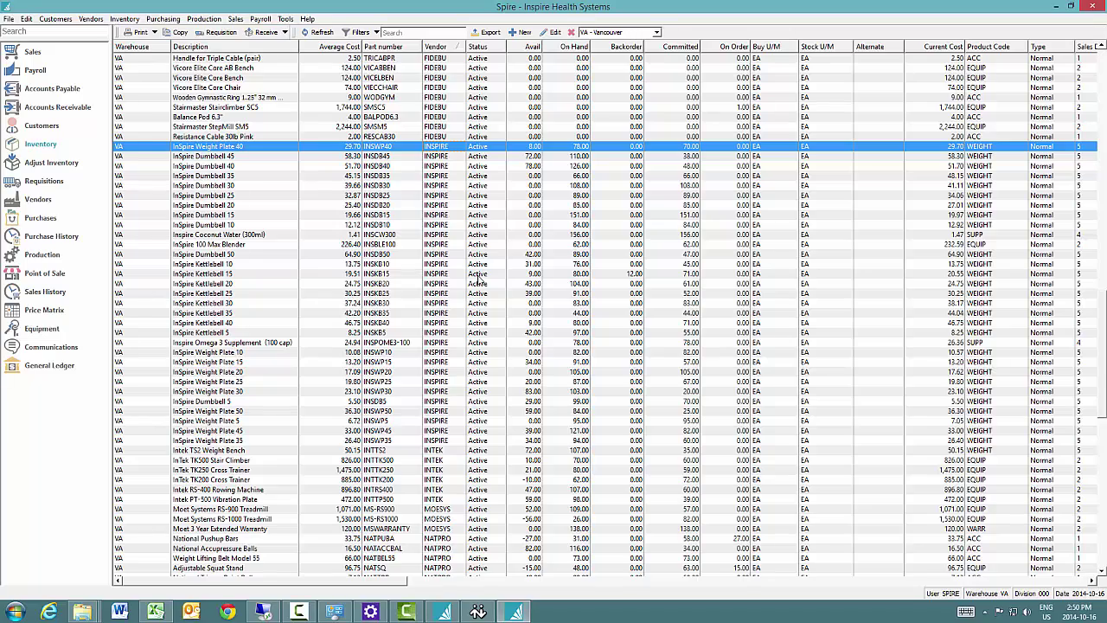
click(453, 450)
scroll(453, 449, down, 5)
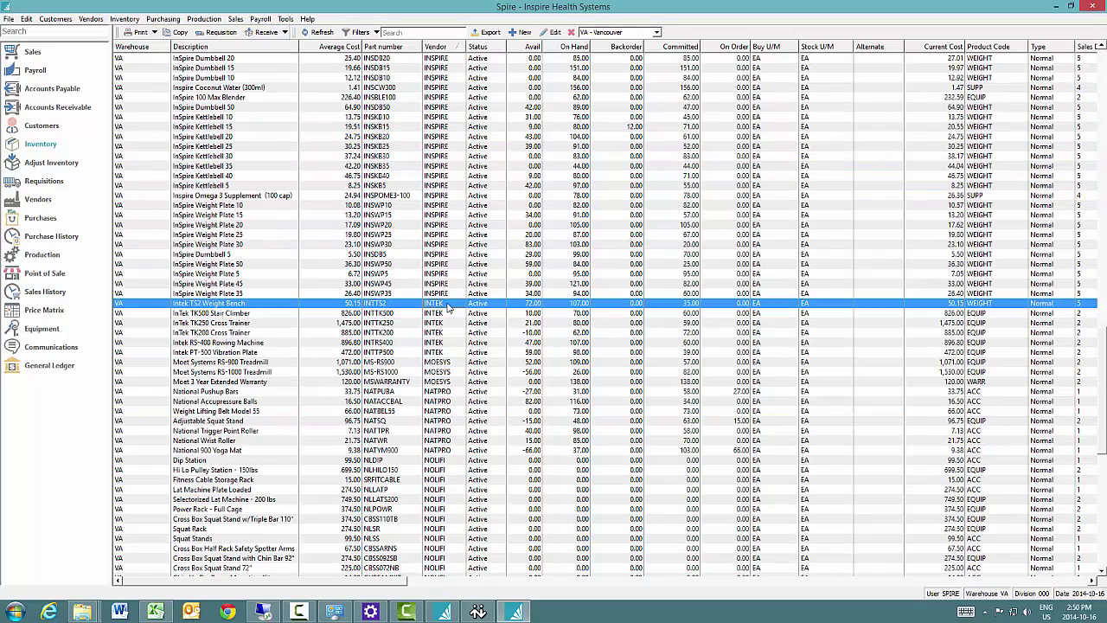
double_click(449, 307)
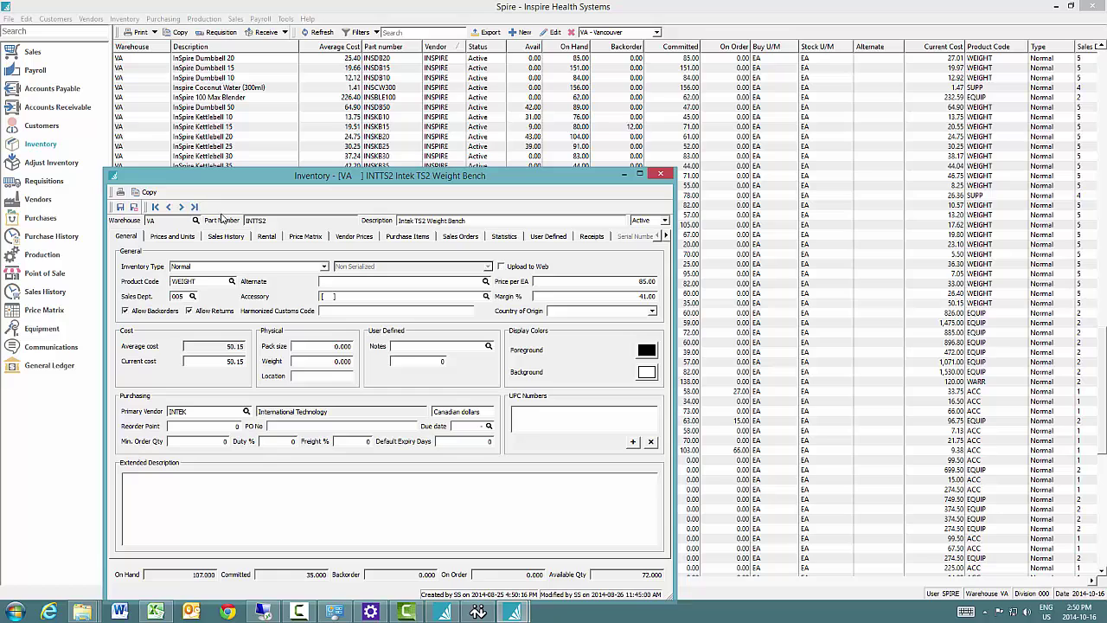
- Page through records in vendor order to the Moet Systems RS-900 Treadmill, then close the record
click(183, 208)
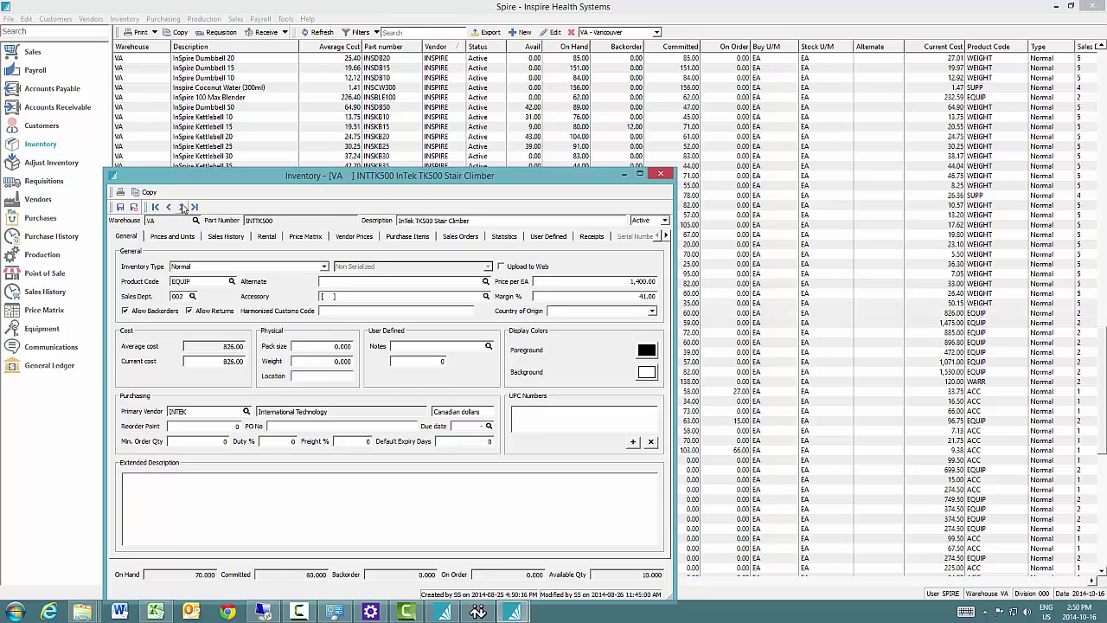
double_click(201, 411)
click(181, 207)
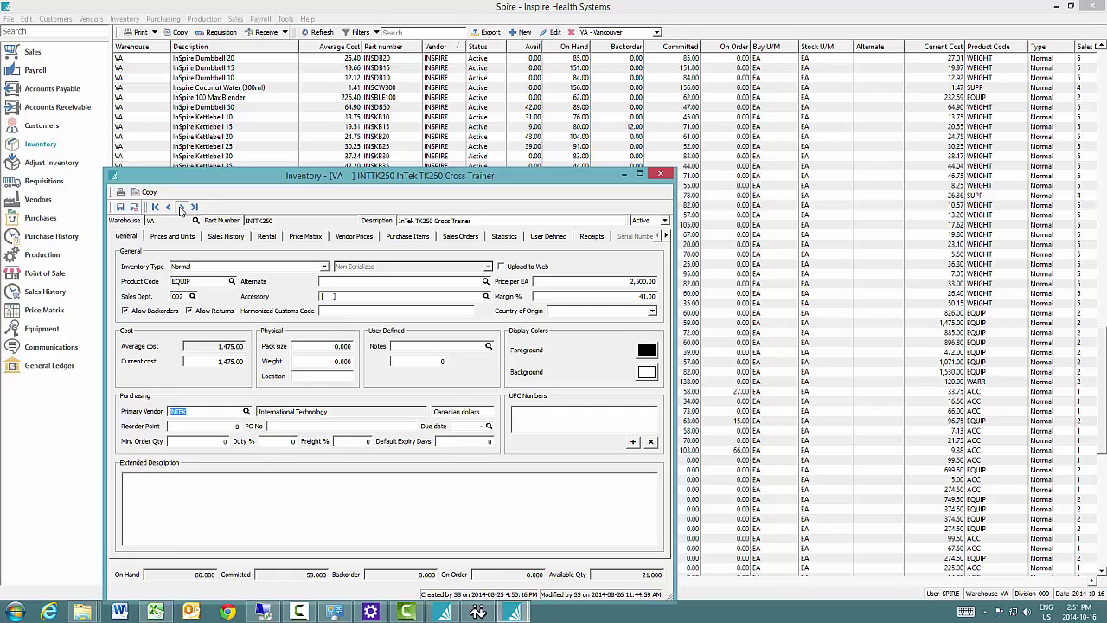
click(181, 207)
click(181, 207)
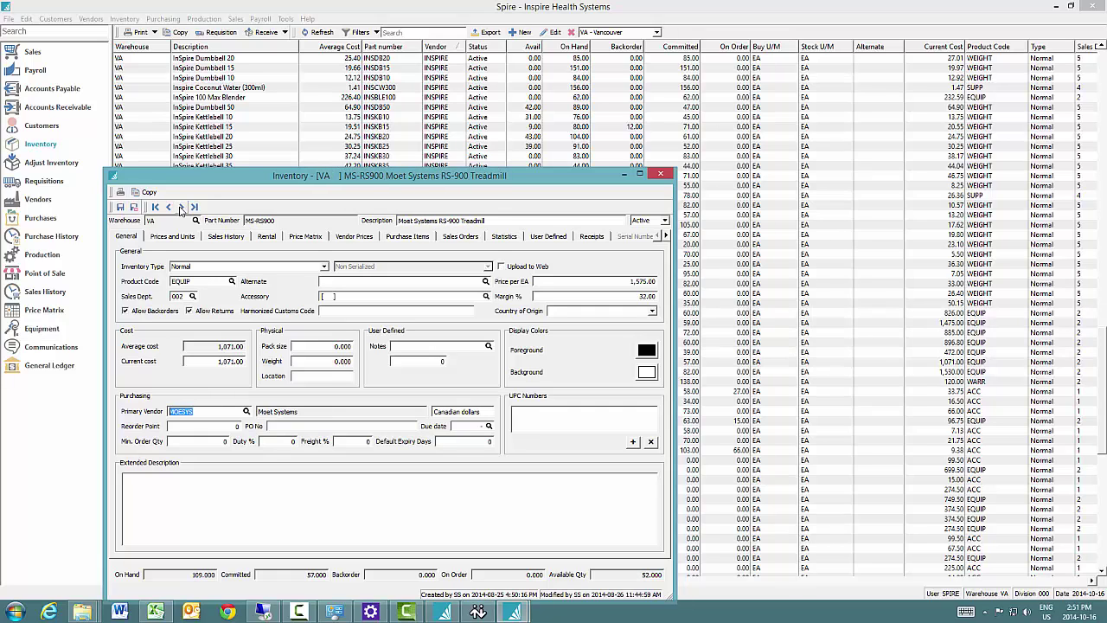
click(217, 412)
click(662, 176)
click(791, 177)
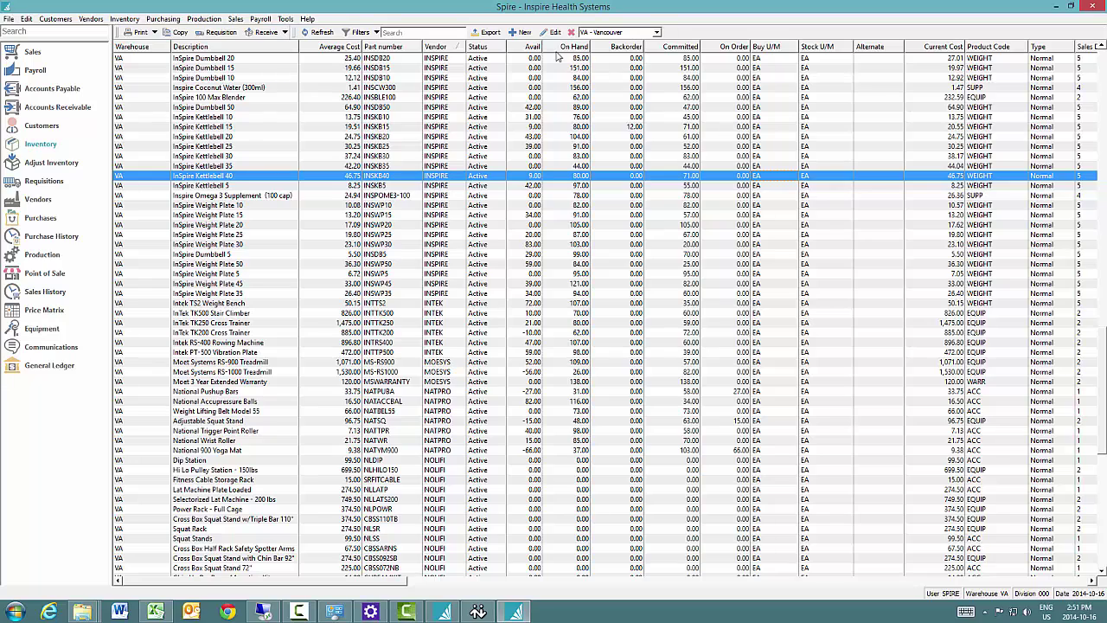
- Sort the list by Avail, lowest first, and open the National 900 Yoga Mat record
click(533, 48)
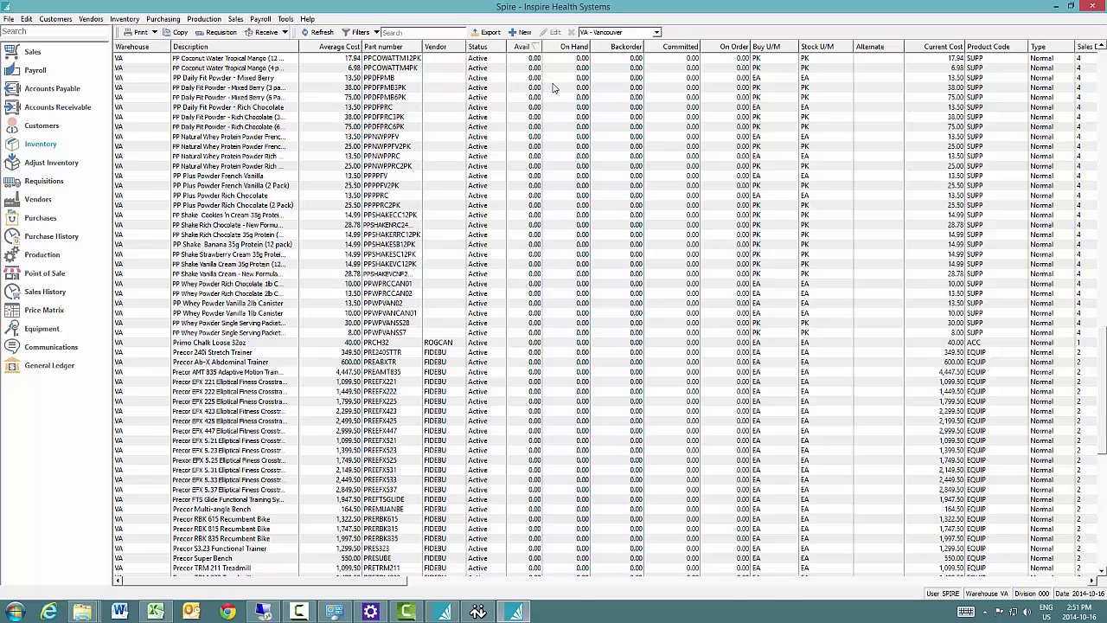
click(526, 48)
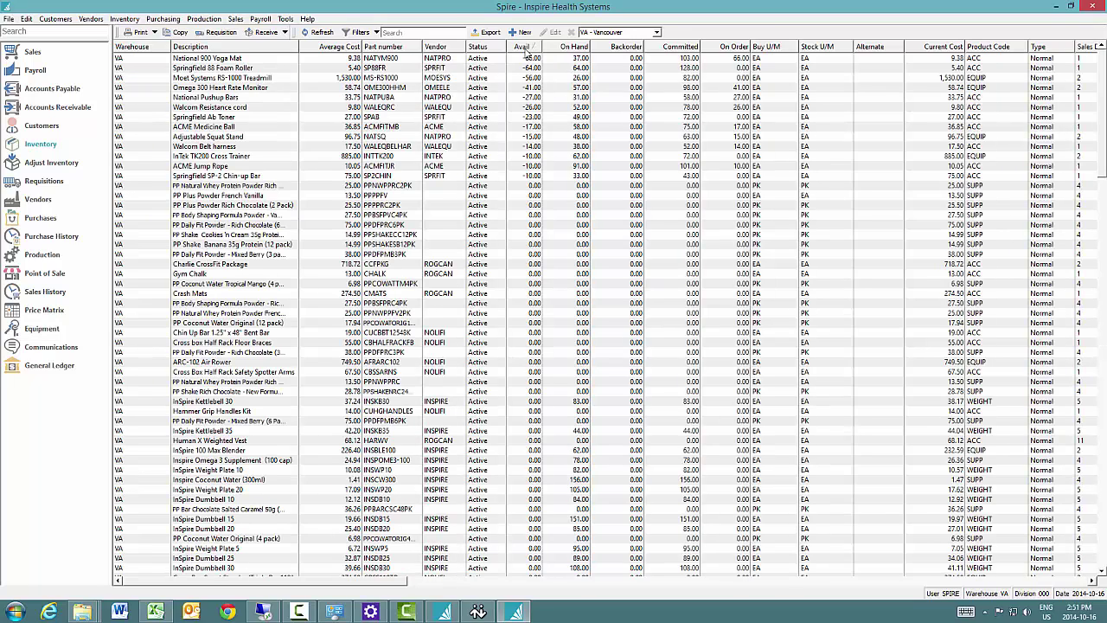
click(530, 59)
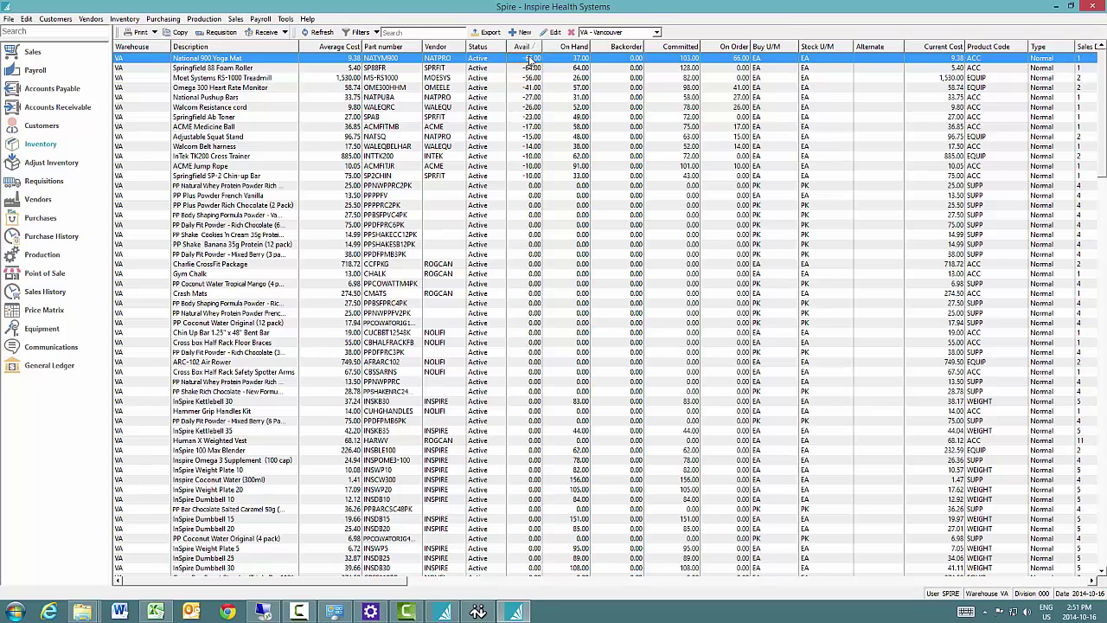
double_click(530, 58)
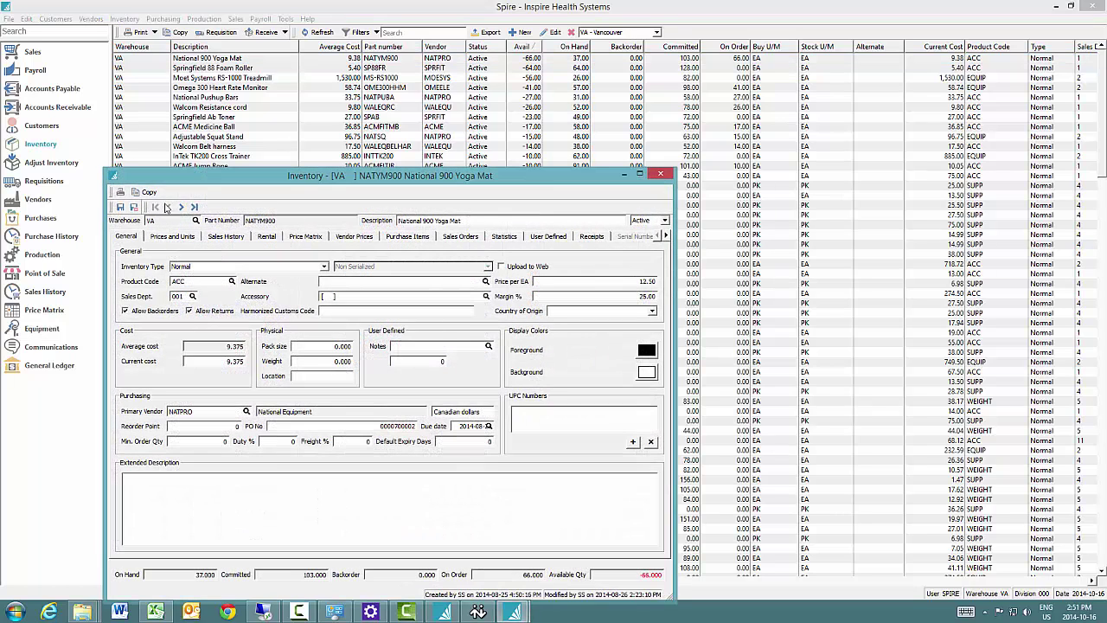
- Step forward three records in available-quantity order from the yoga mat
click(181, 208)
click(180, 207)
click(181, 207)
click(180, 207)
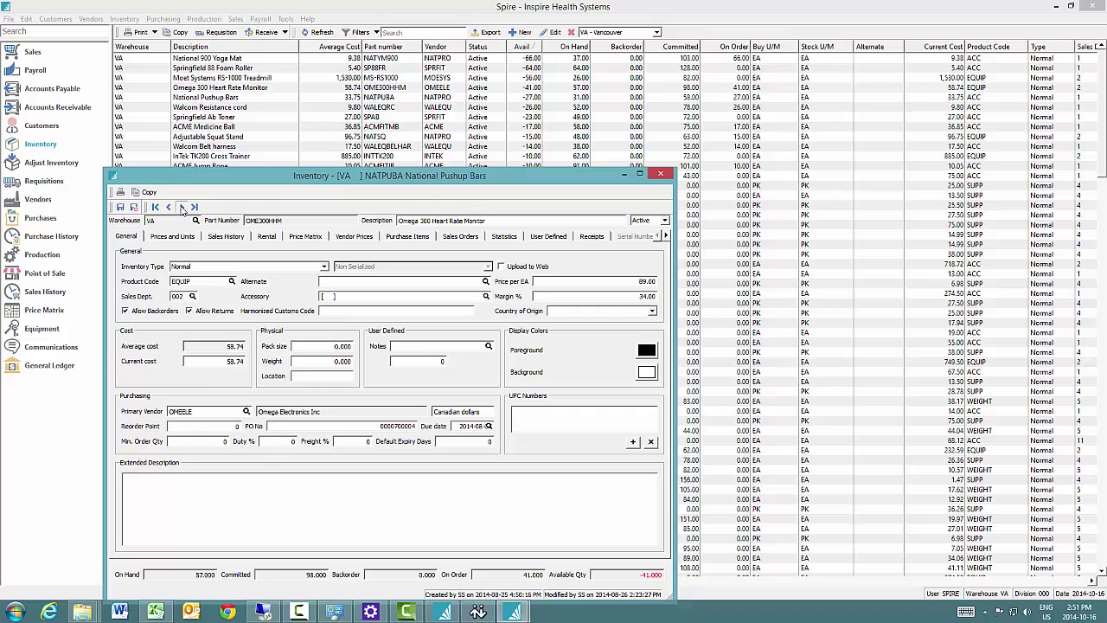